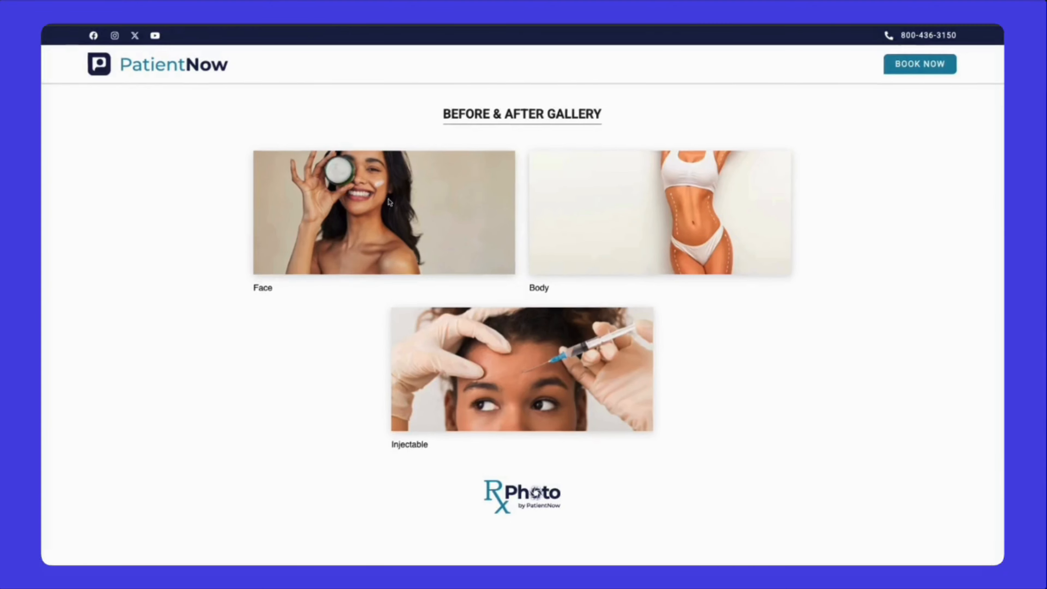
Step: Browse the Face category to the Facelift case "45-Year-Old Woman – Face Lift" and view its before-and-after photo enlarged
{"action": "left_click", "coordinate": [388, 202]}
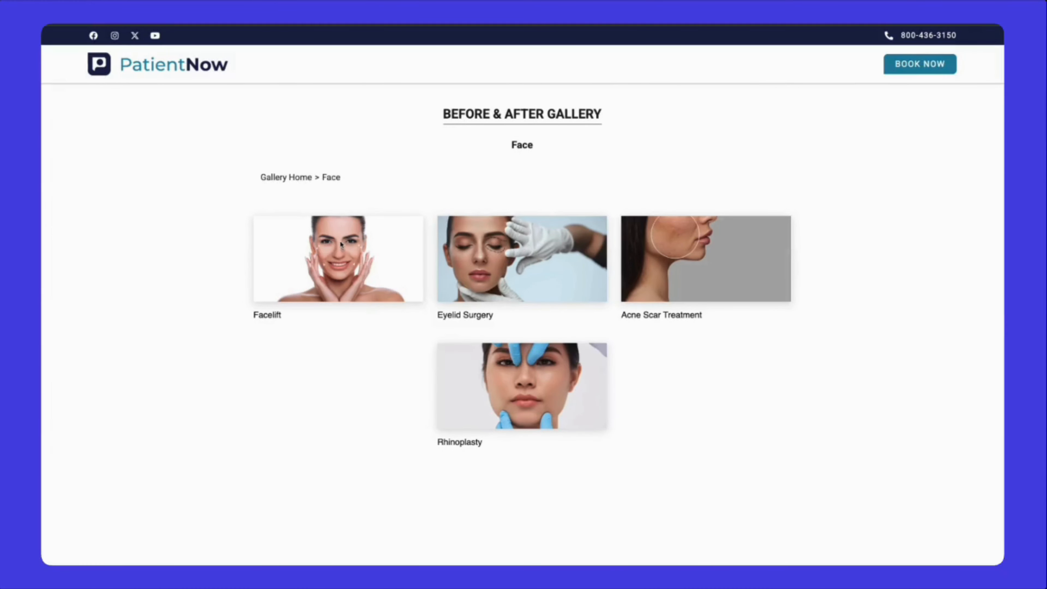
{"action": "left_click", "coordinate": [341, 244]}
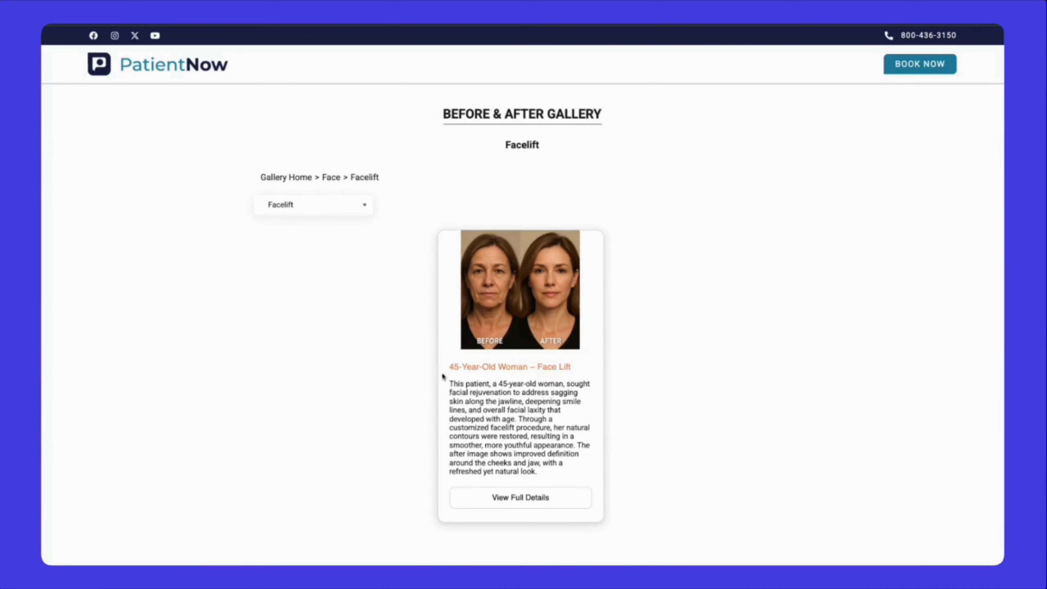
{"action": "left_click_drag", "start_coordinate": [551, 428], "coordinate": [485, 402]}
{"action": "left_click", "coordinate": [529, 499]}
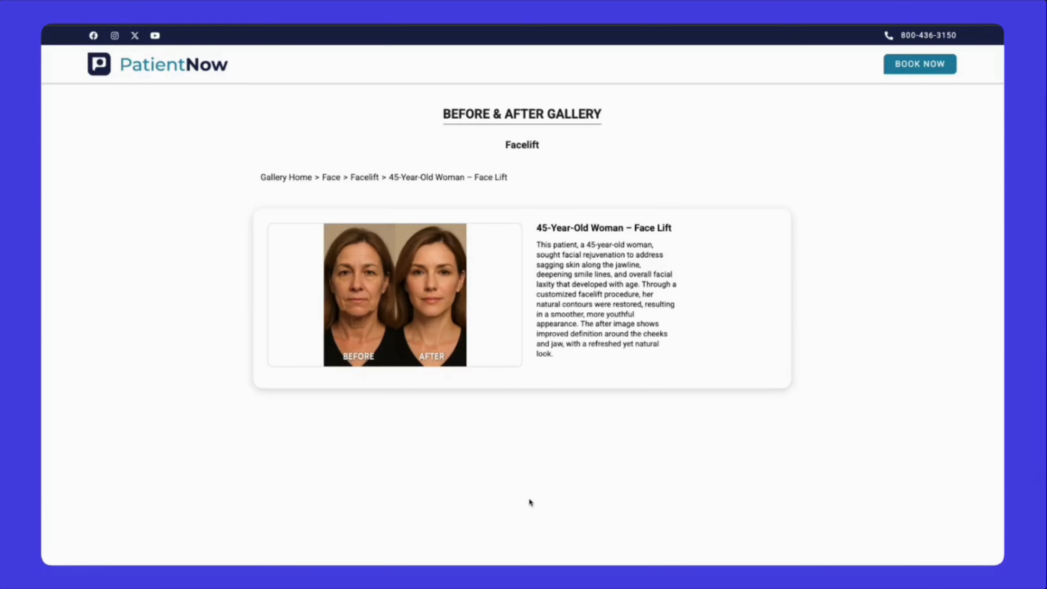
{"action": "left_click", "coordinate": [389, 296]}
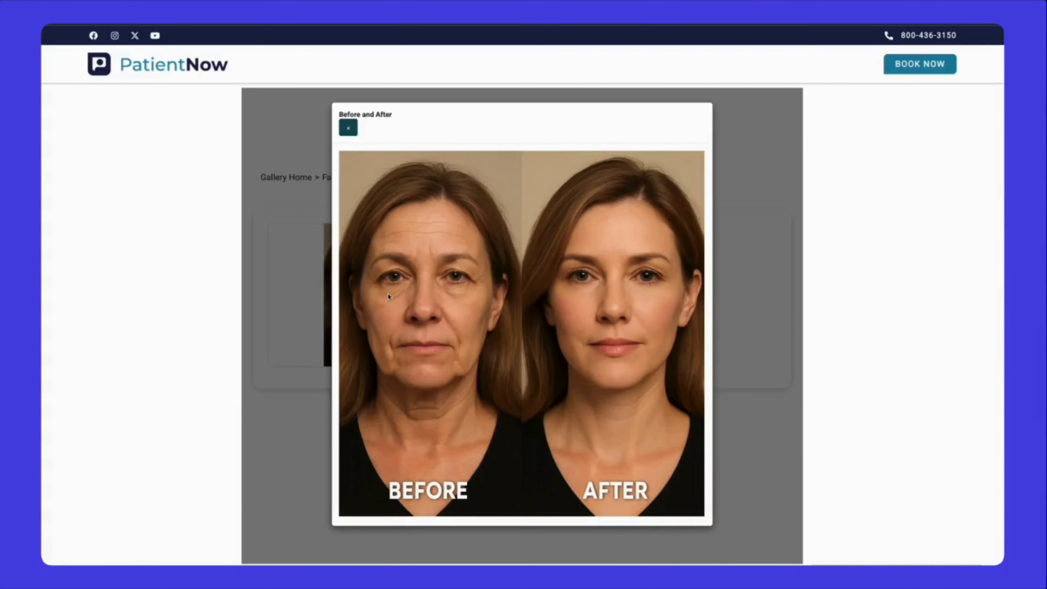
{"action": "left_click", "coordinate": [348, 129]}
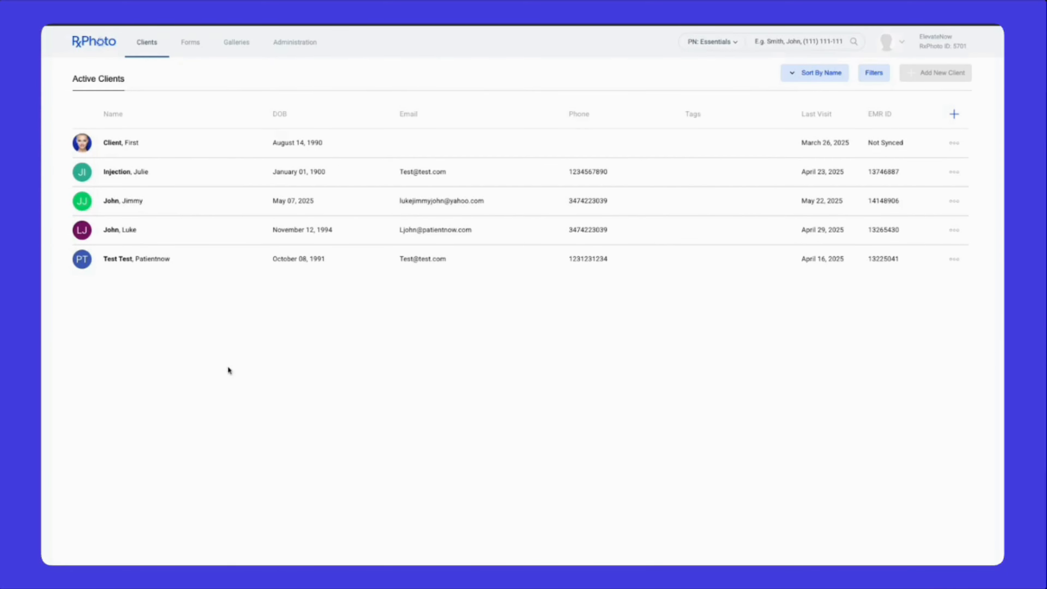
Step: Compare the website's gallery home with RxPhoto's gallery management and examine the Facelift gallery in the Face group
{"action": "left_click", "coordinate": [233, 49]}
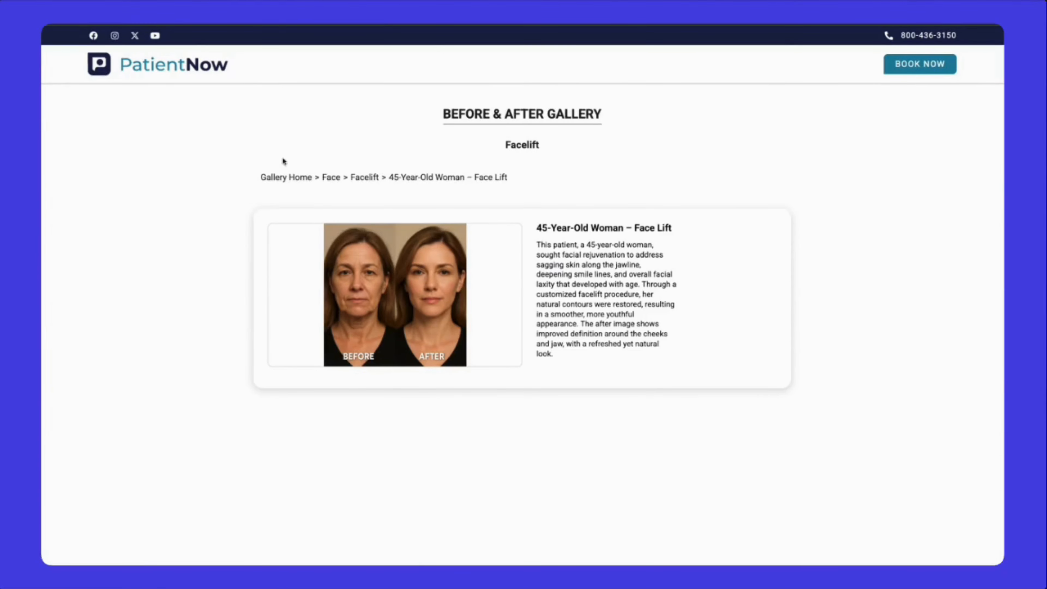
{"action": "left_click", "coordinate": [284, 178]}
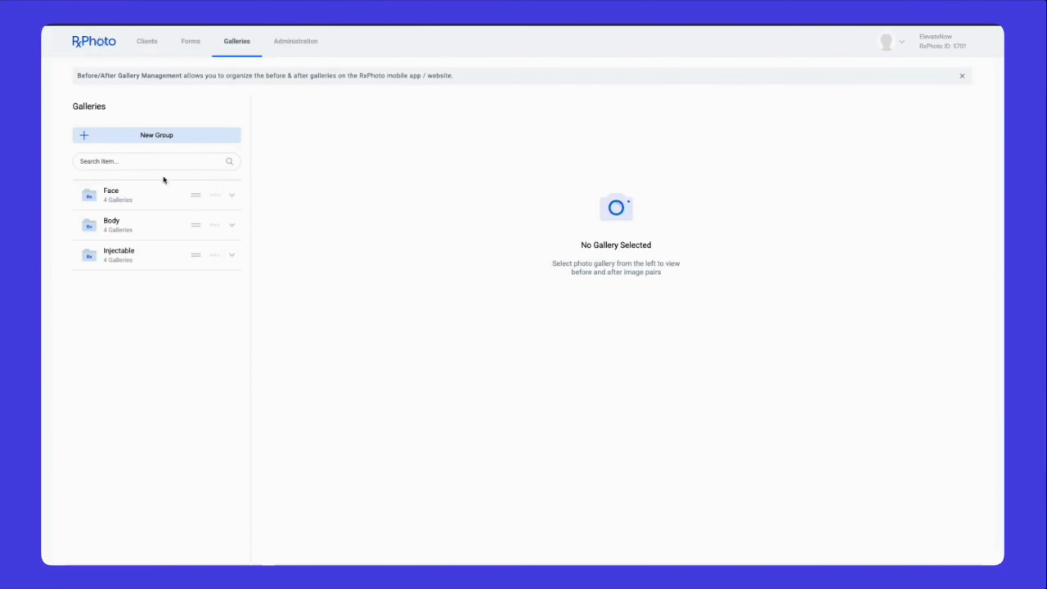
{"action": "left_click", "coordinate": [151, 197]}
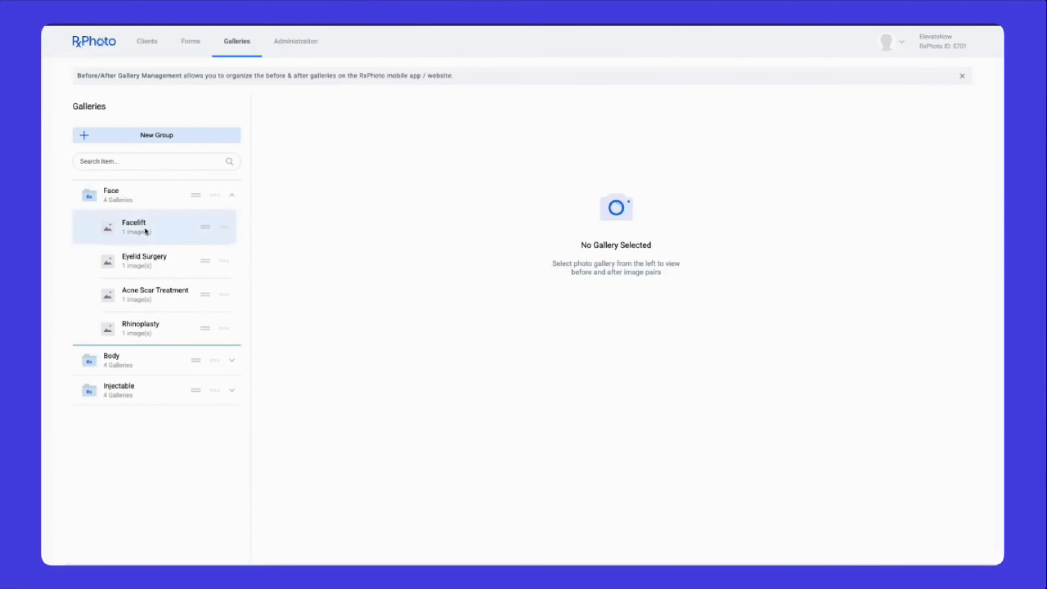
{"action": "left_click", "coordinate": [157, 227]}
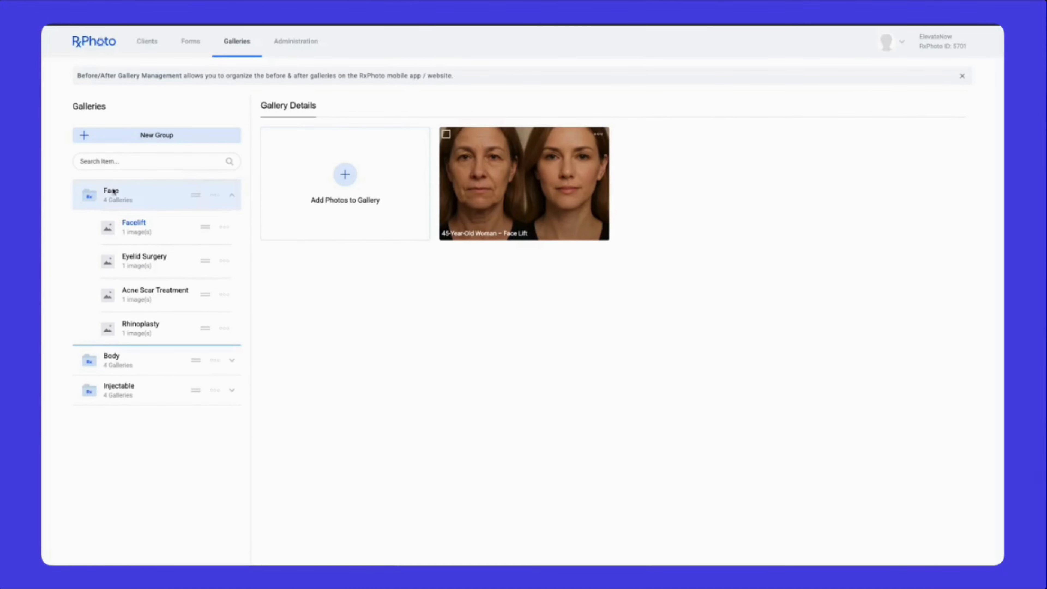
{"action": "left_click", "coordinate": [128, 200]}
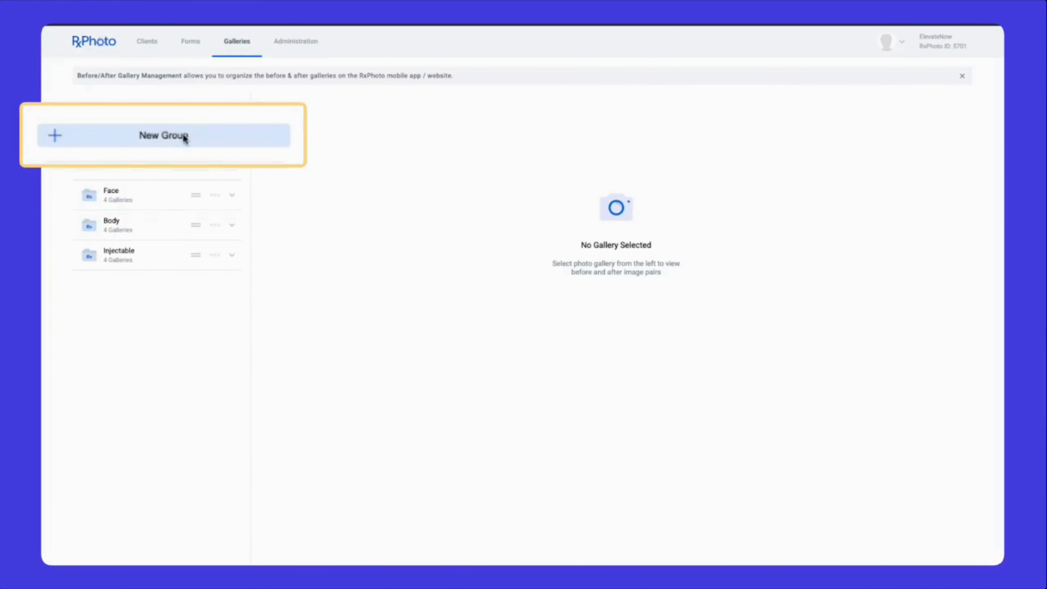
Step: Start a new gallery group named Weight Loss and browse the stock Body Contouring images for its thumbnail
{"action": "left_click", "coordinate": [169, 136]}
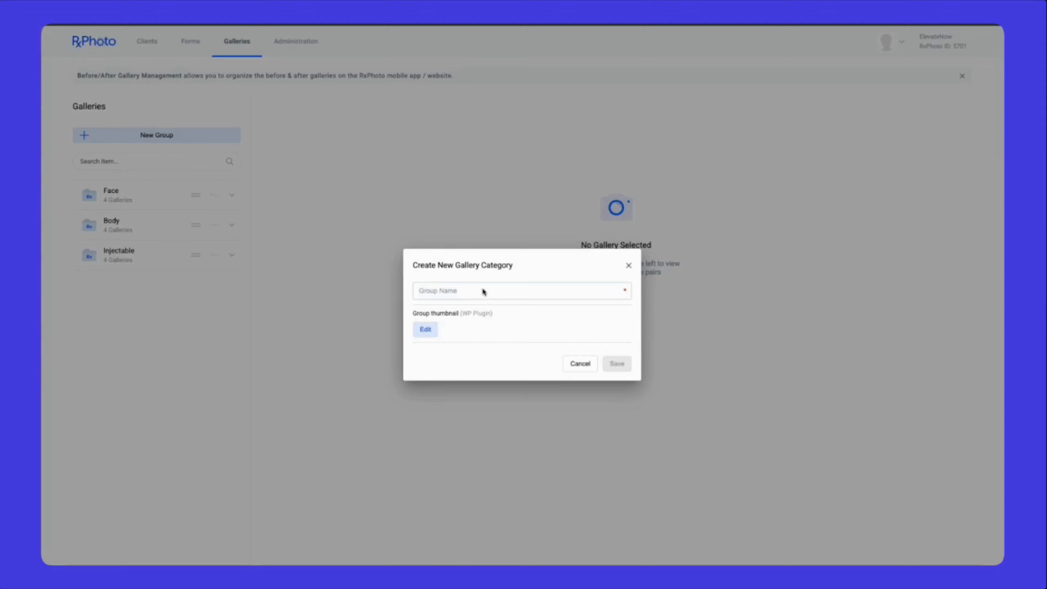
{"action": "type", "text": "Wel"}
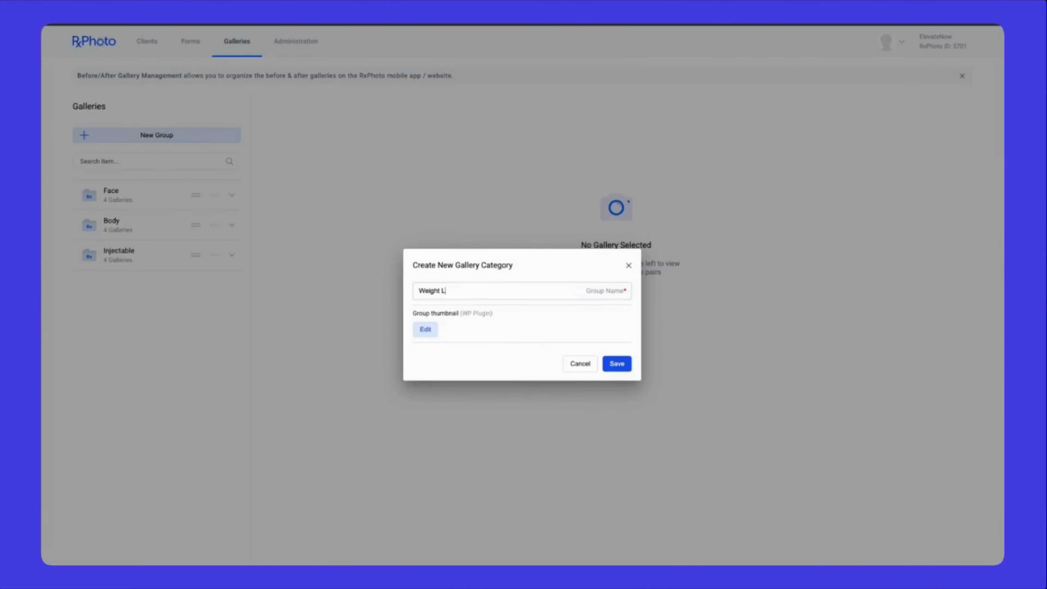
{"action": "left_click", "coordinate": [425, 330]}
{"action": "left_click", "coordinate": [524, 280]}
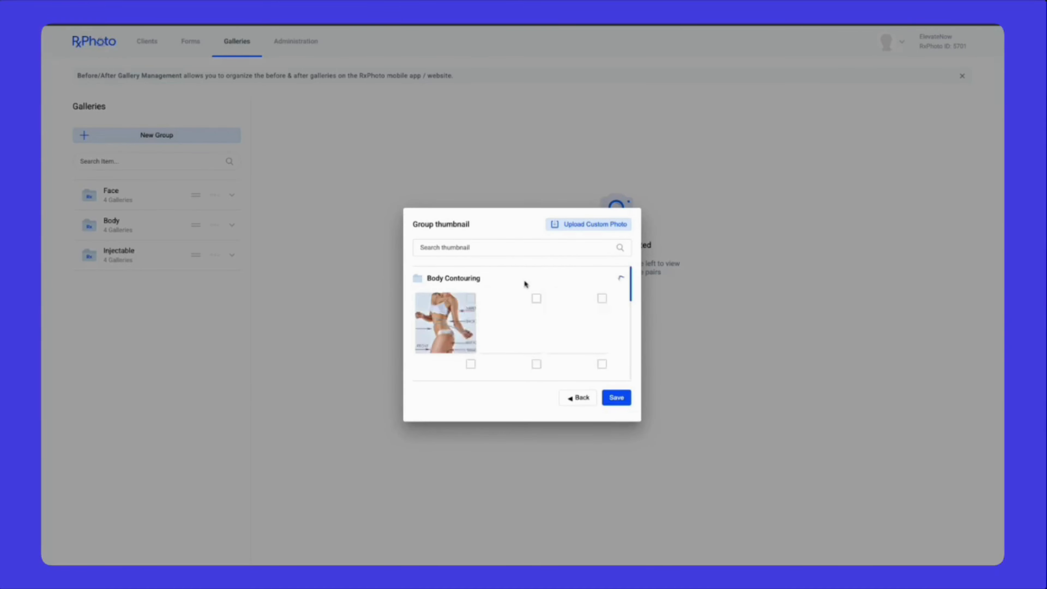
{"action": "left_click", "coordinate": [538, 283]}
{"action": "left_click", "coordinate": [533, 297]}
{"action": "left_click", "coordinate": [533, 297]}
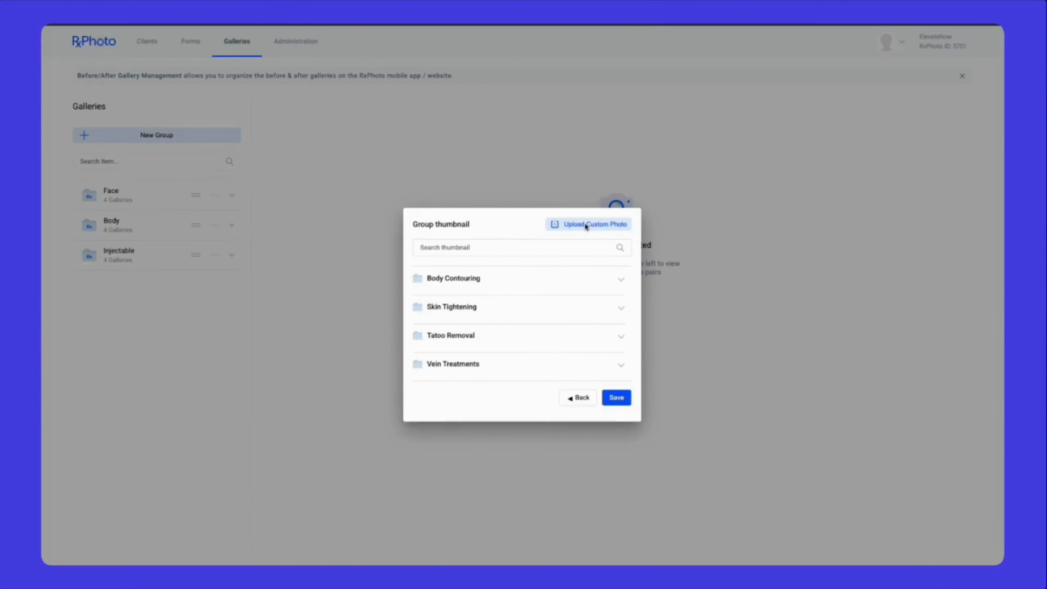
Step: Upload Weight Loss.jpg as the new group's custom thumbnail and save the group
{"action": "left_click", "coordinate": [586, 226]}
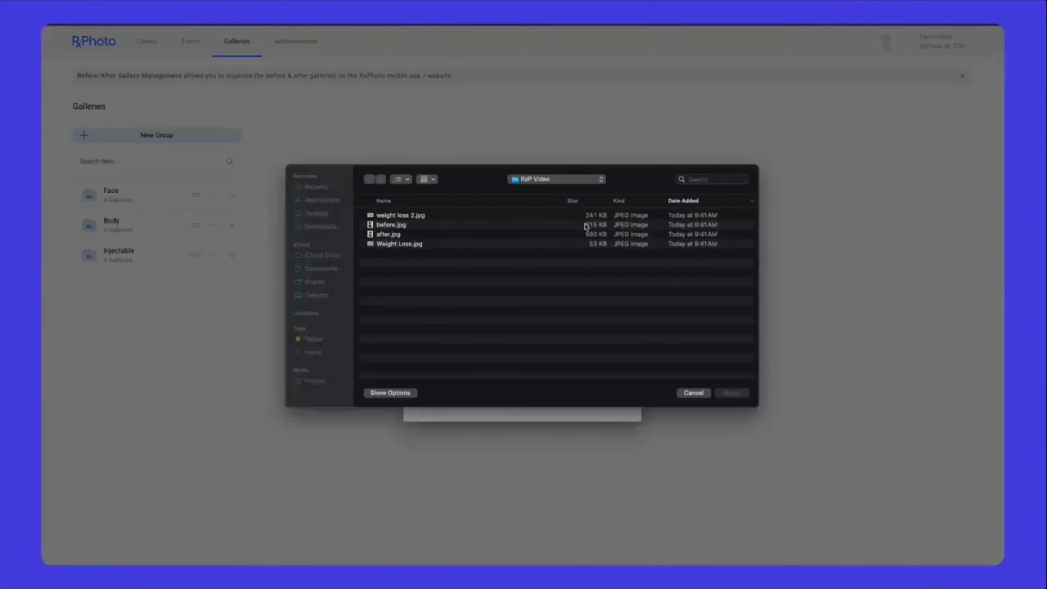
{"action": "left_click", "coordinate": [399, 253]}
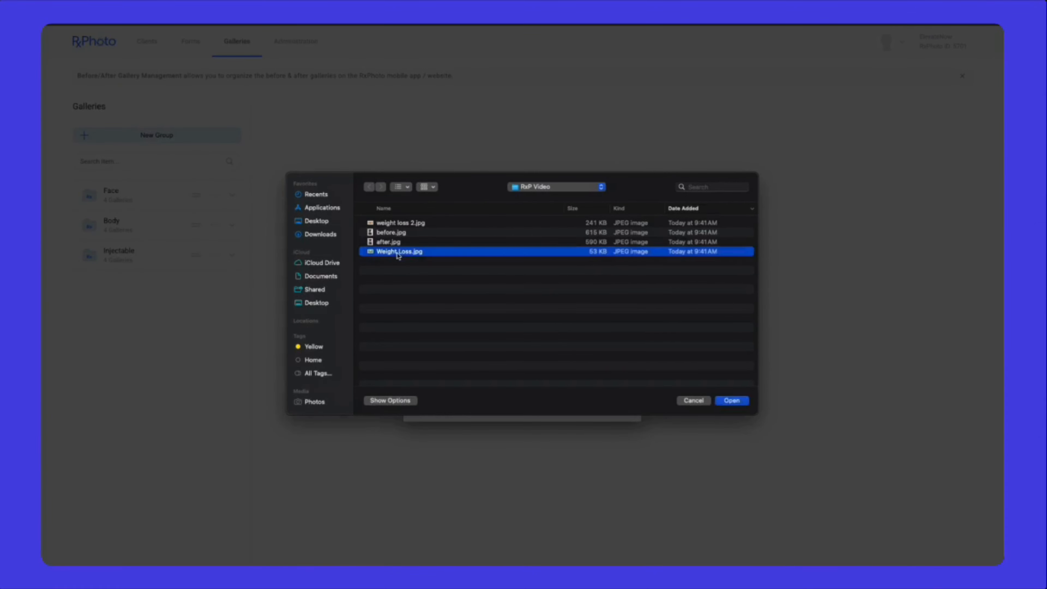
{"action": "left_click", "coordinate": [737, 401]}
{"action": "left_click", "coordinate": [622, 375]}
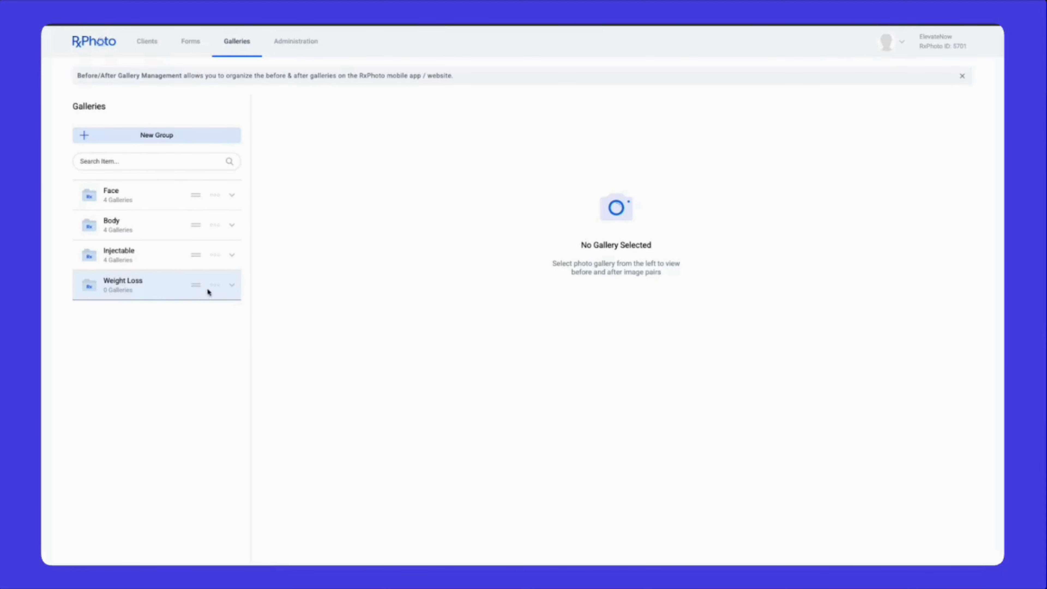
Step: Review the name and thumbnail in the Weight Loss group's settings and save them
{"action": "left_click", "coordinate": [216, 288]}
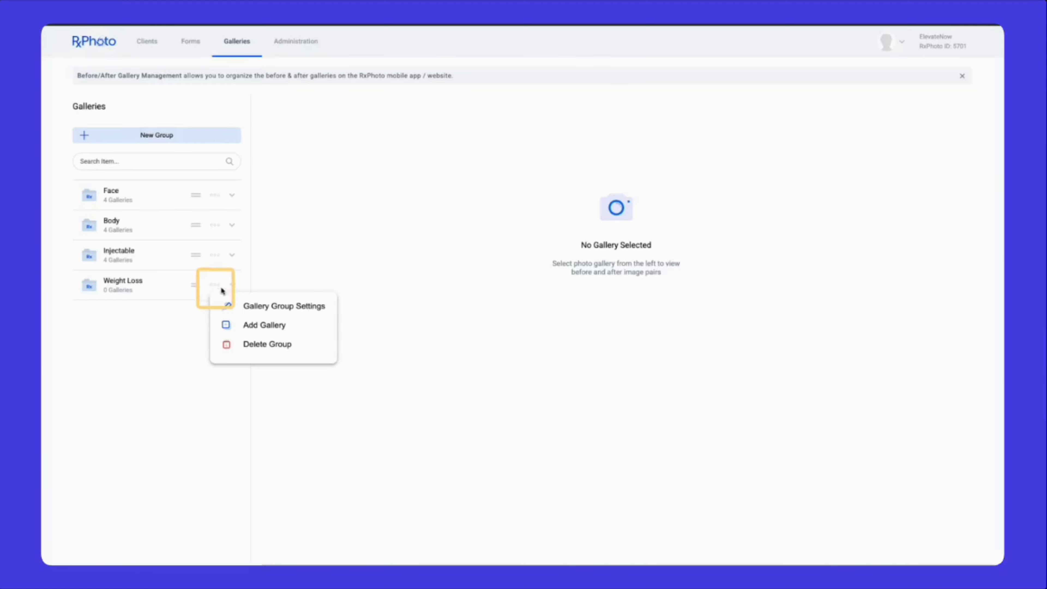
{"action": "left_click", "coordinate": [264, 306]}
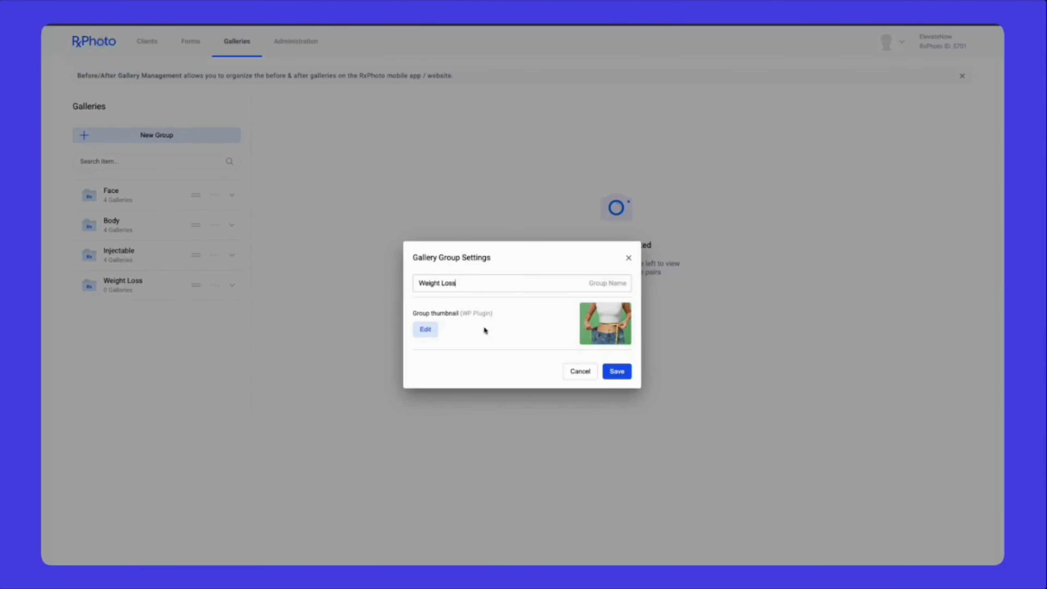
{"action": "left_click", "coordinate": [617, 372]}
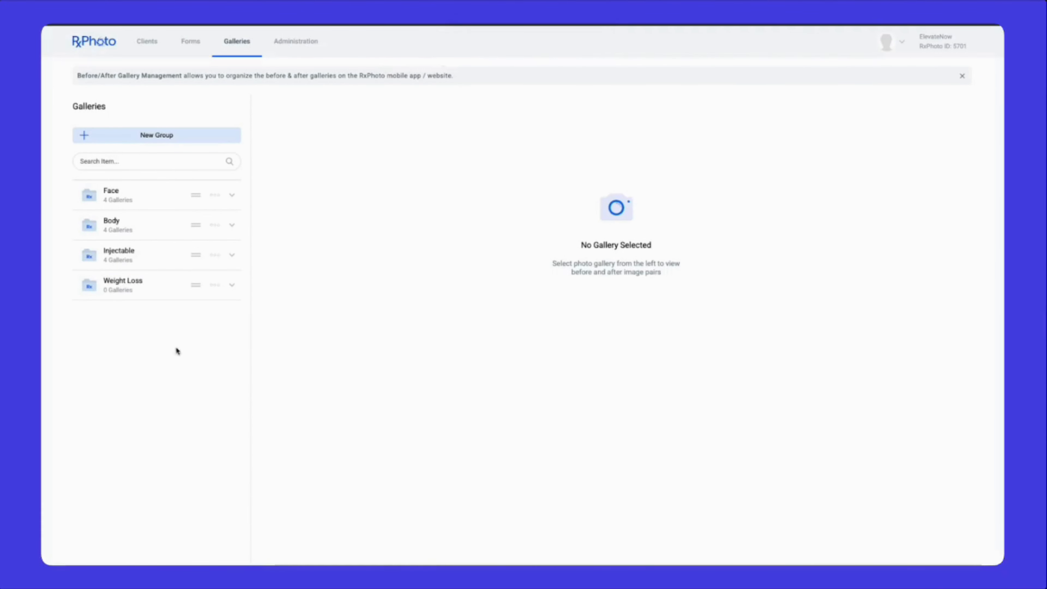
Step: Add a gallery named Women to the Weight Loss group
{"action": "left_click", "coordinate": [167, 289]}
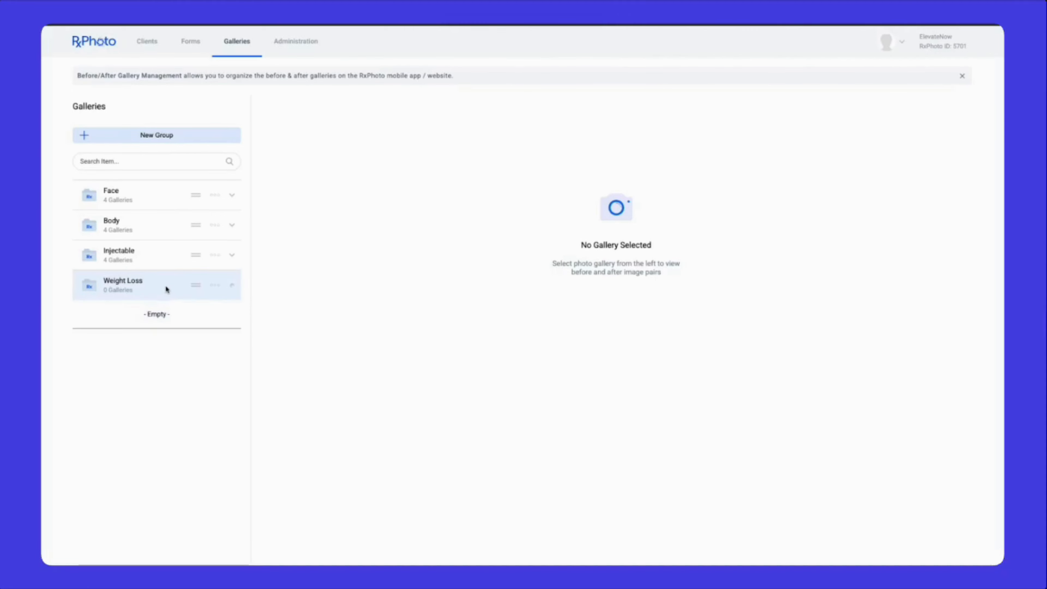
{"action": "left_click", "coordinate": [215, 286]}
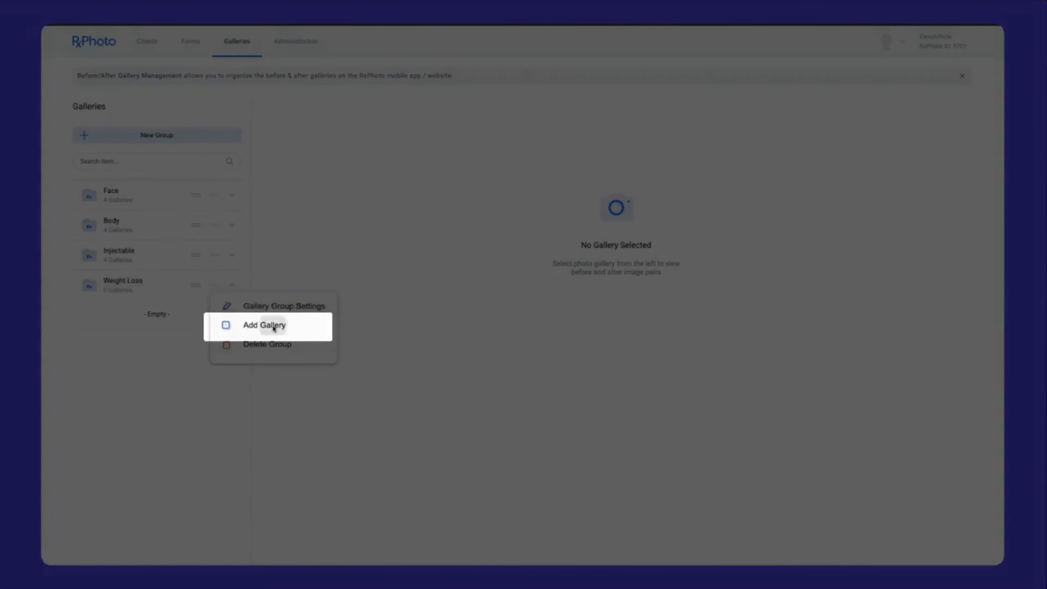
{"action": "left_click", "coordinate": [274, 328]}
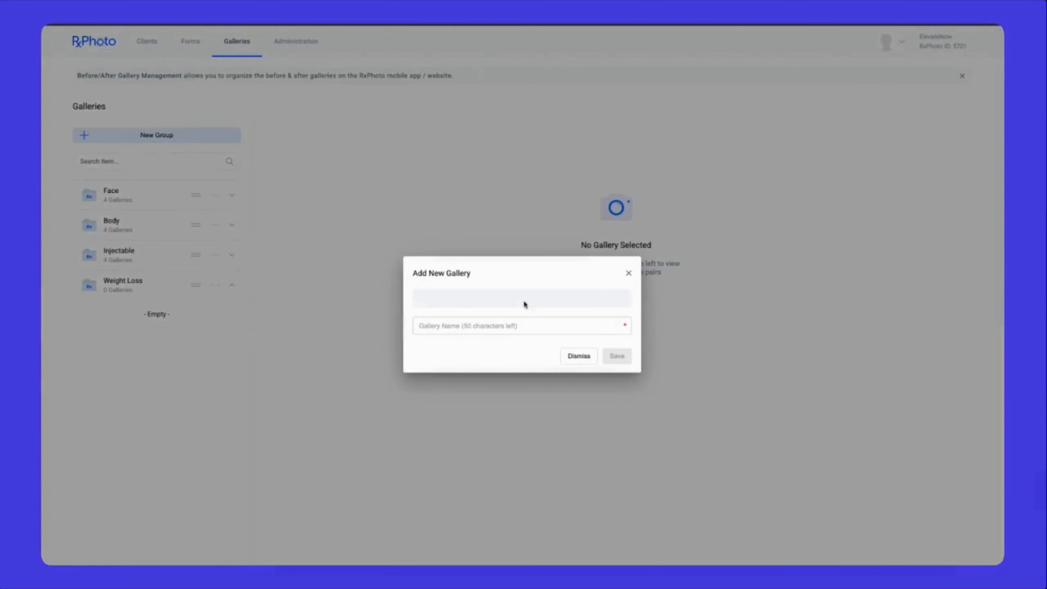
{"action": "left_click", "coordinate": [534, 327]}
{"action": "type", "text": "Women"}
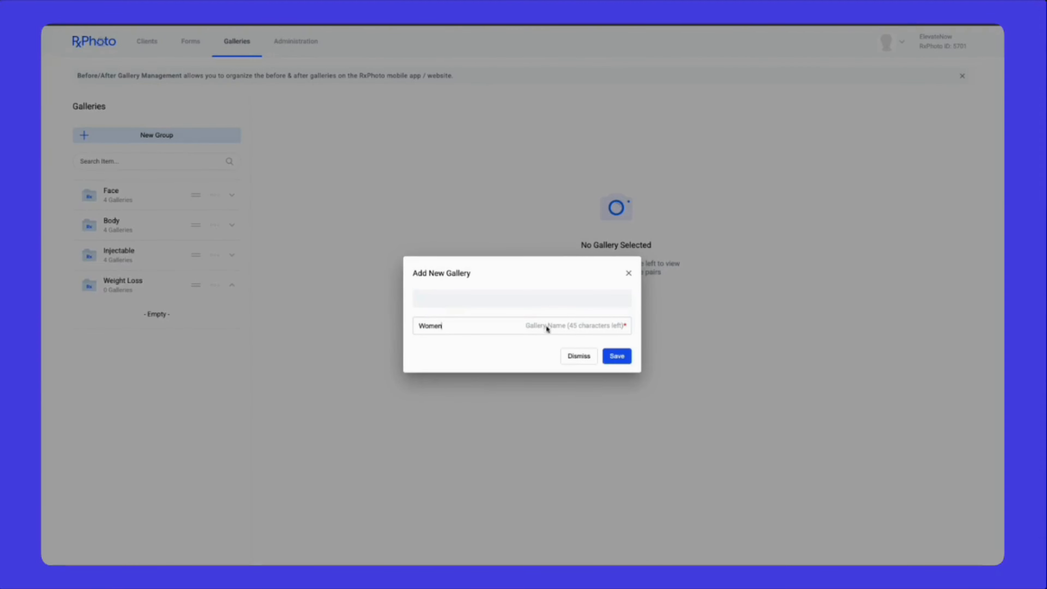
{"action": "left_click", "coordinate": [617, 356]}
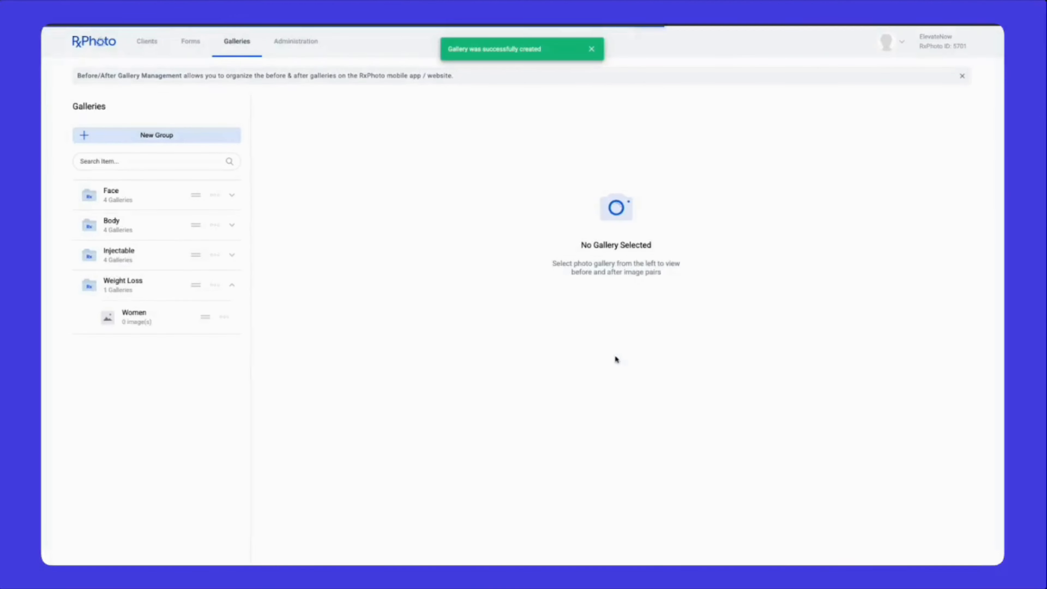
Step: Upload weight loss 2.jpg as the Women gallery's custom thumbnail and save the gallery settings
{"action": "left_click", "coordinate": [149, 318]}
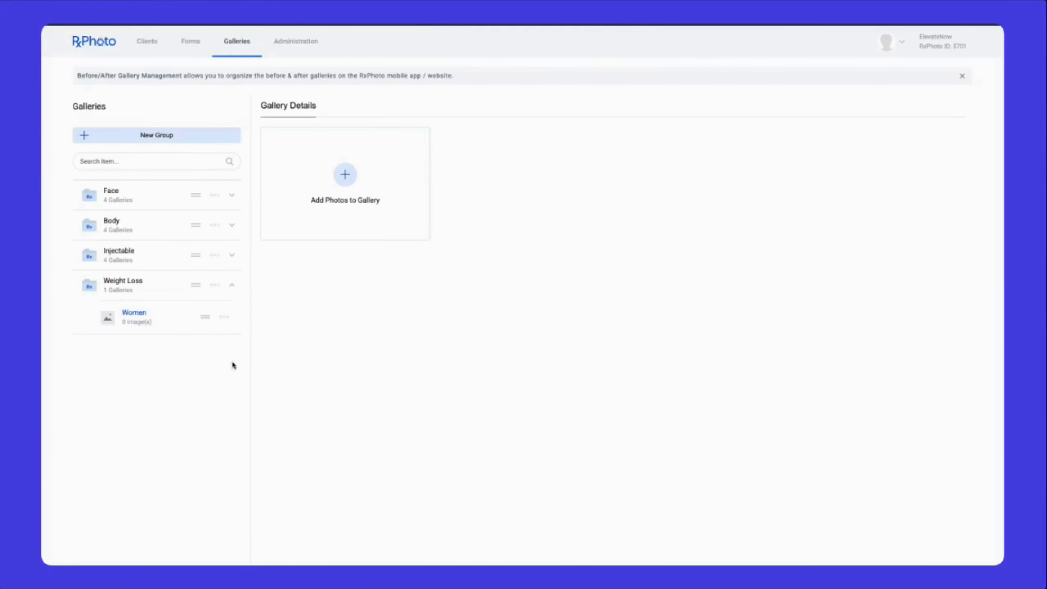
{"action": "left_click", "coordinate": [225, 317]}
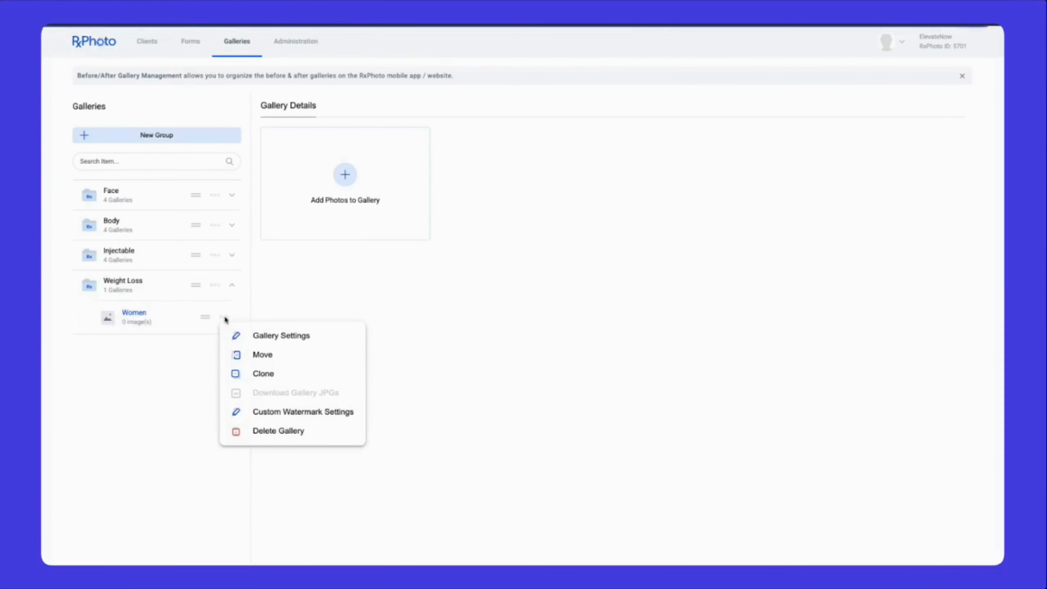
{"action": "left_click", "coordinate": [295, 337]}
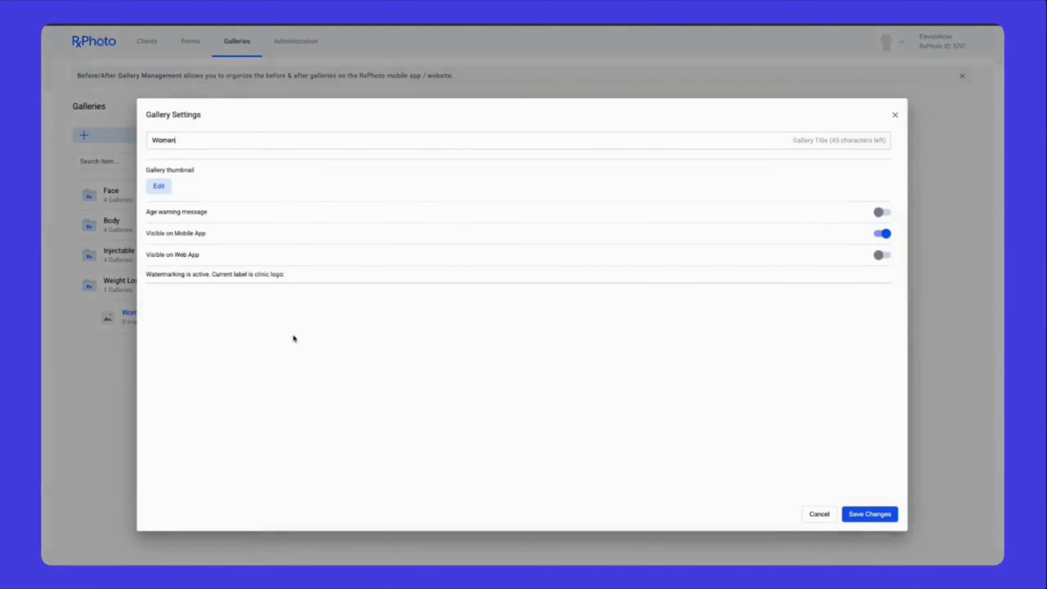
{"action": "left_click", "coordinate": [159, 186]}
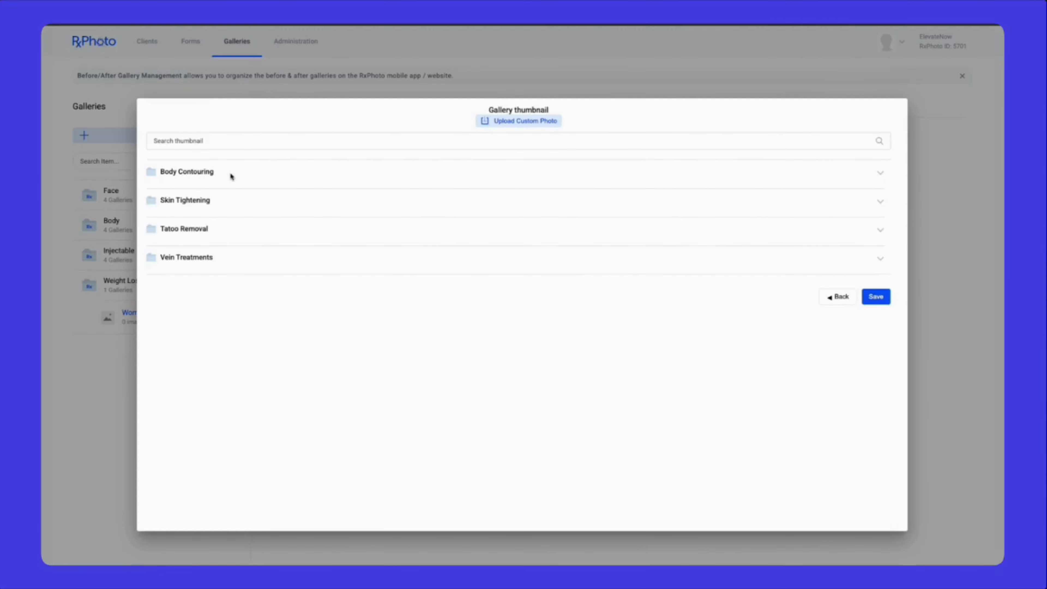
{"action": "left_click", "coordinate": [531, 122]}
{"action": "left_click", "coordinate": [398, 225]}
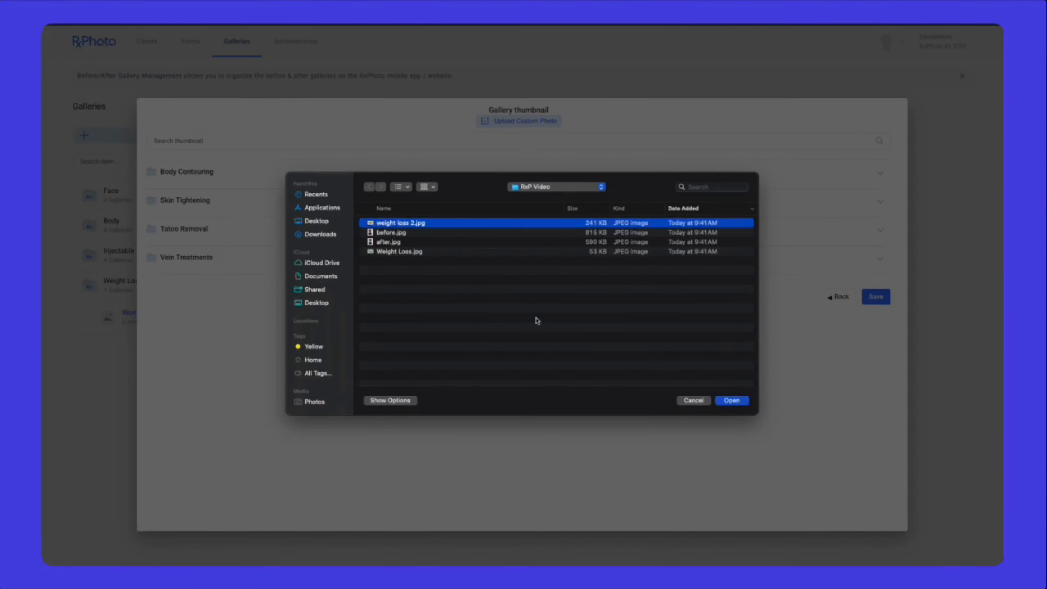
{"action": "left_click", "coordinate": [732, 400]}
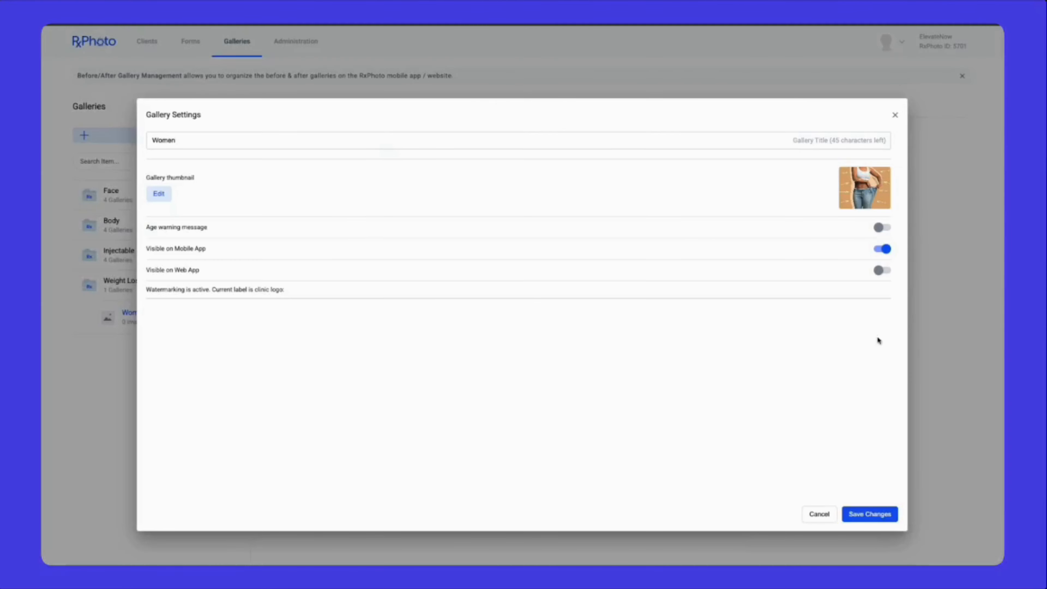
{"action": "left_click", "coordinate": [871, 514]}
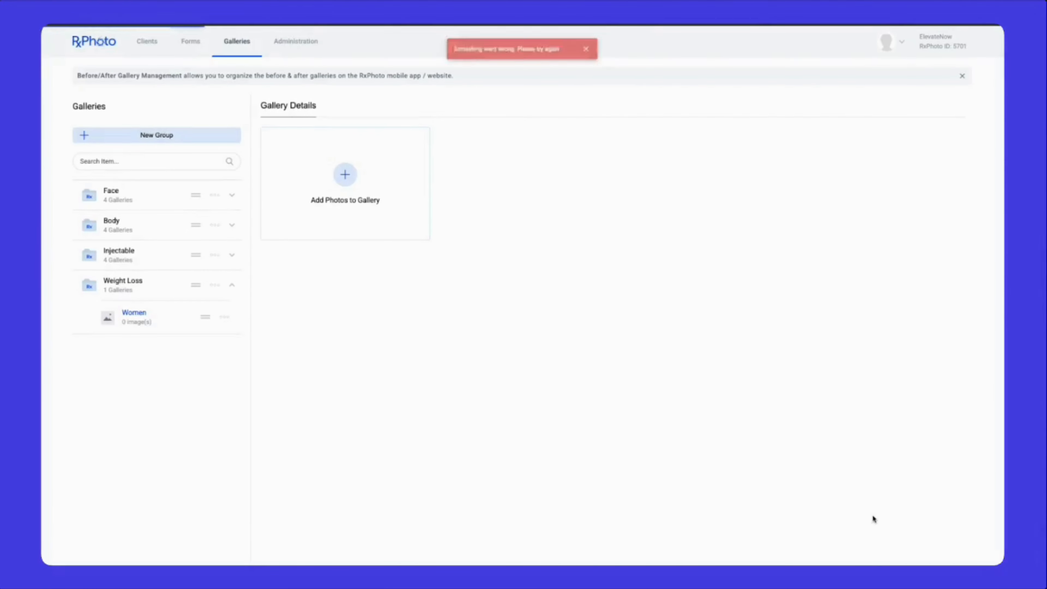
{"action": "left_click", "coordinate": [592, 49]}
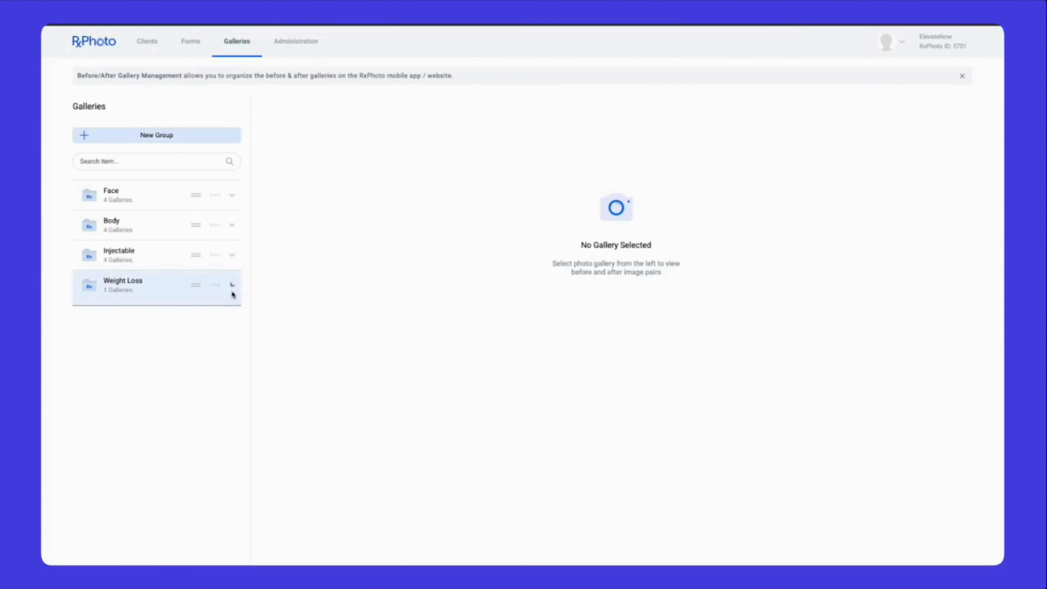
Step: Reopen the Women gallery's settings in the Weight Loss group and save them again
{"action": "left_click", "coordinate": [232, 284]}
{"action": "left_click", "coordinate": [225, 320]}
{"action": "left_click", "coordinate": [288, 335]}
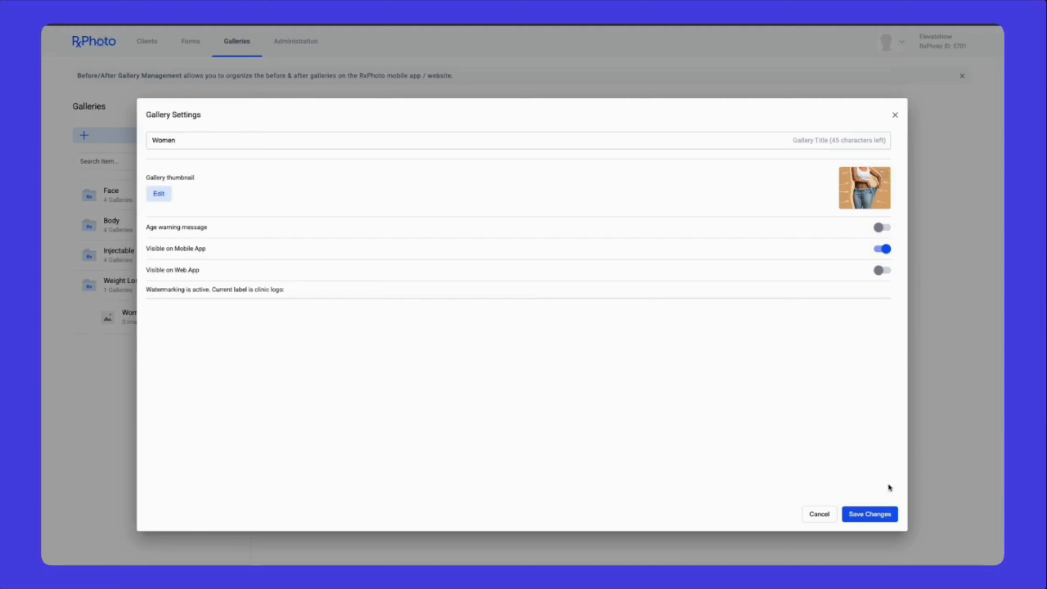
{"action": "left_click", "coordinate": [880, 518]}
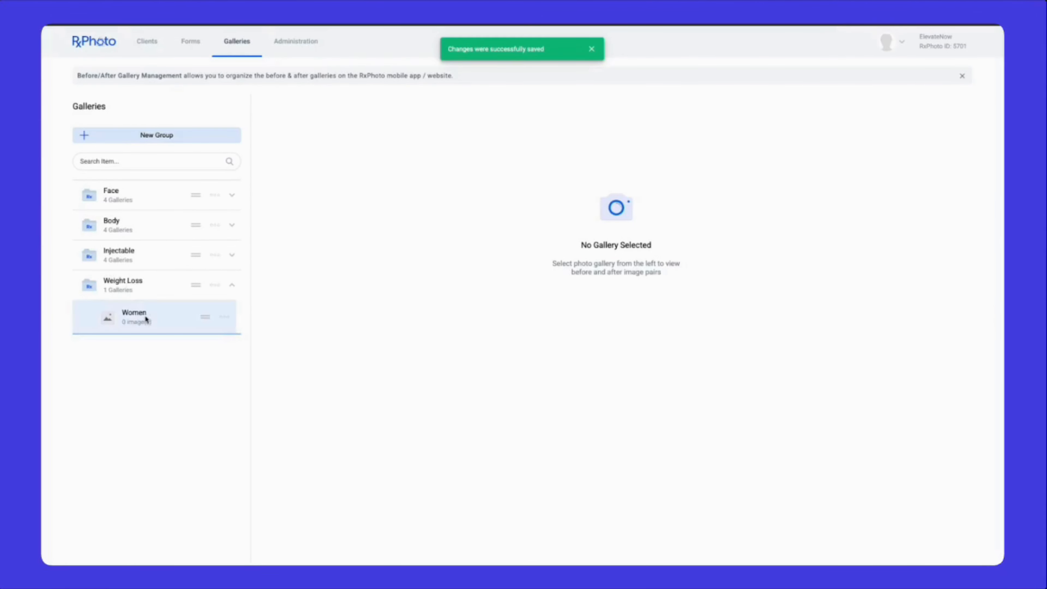
Step: Start adding photos to the Women gallery from a client record, using the first listed client's photos
{"action": "left_click", "coordinate": [160, 319]}
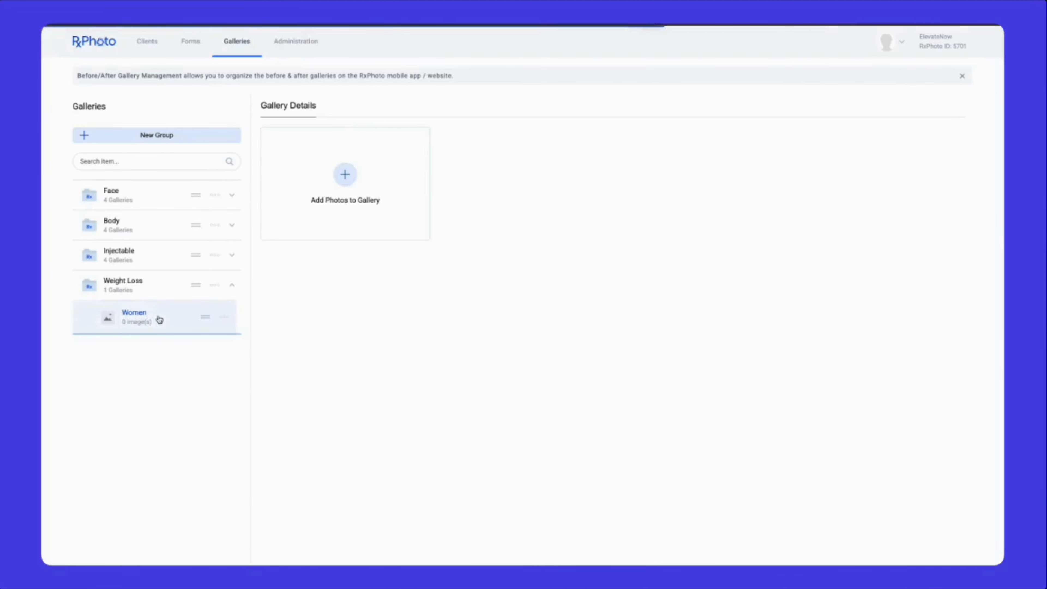
{"action": "left_click", "coordinate": [345, 176]}
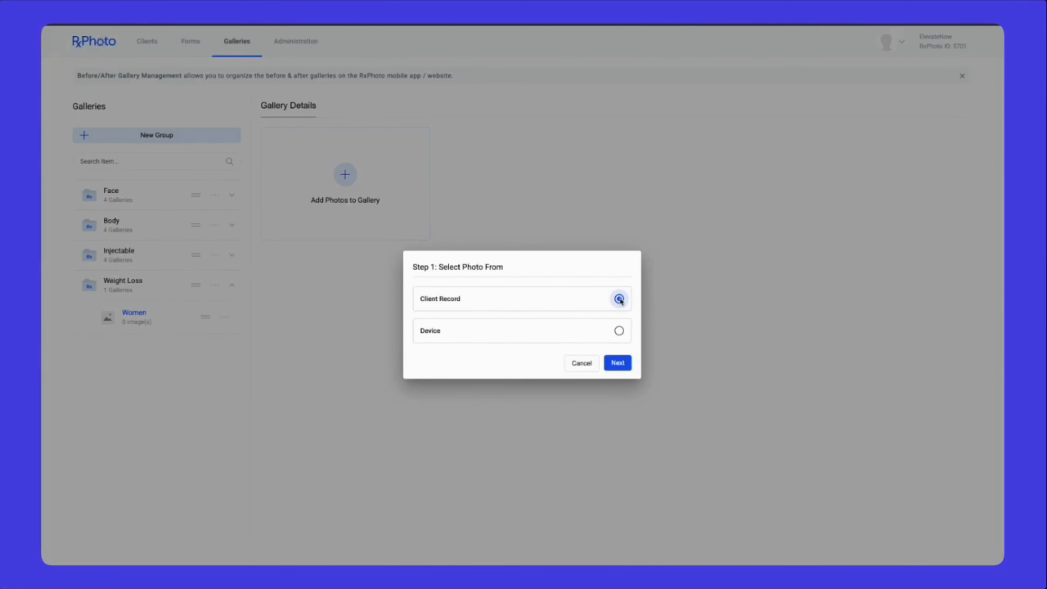
{"action": "left_click", "coordinate": [617, 363]}
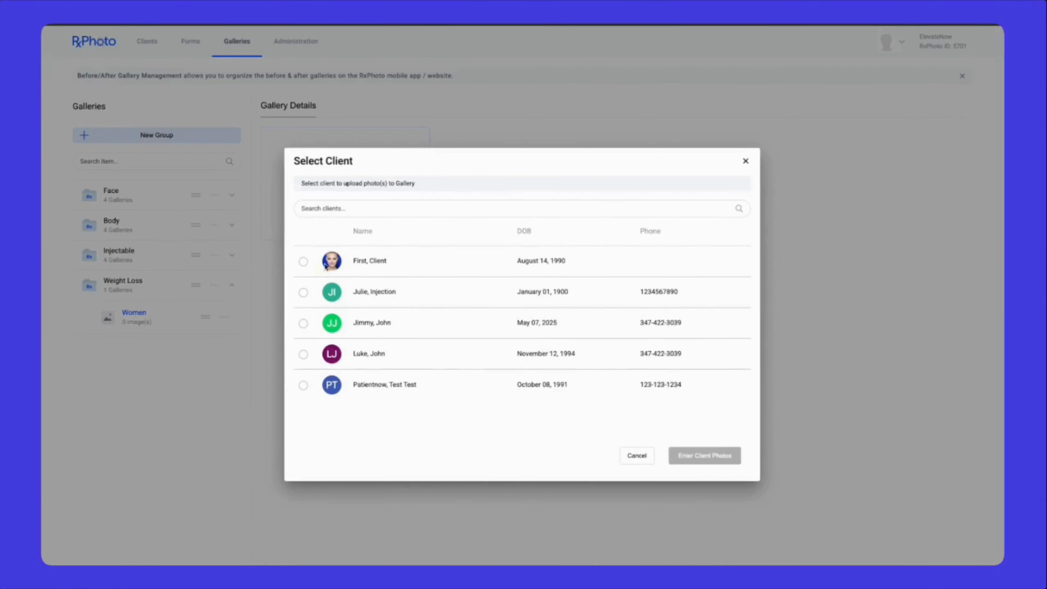
{"action": "left_click", "coordinate": [303, 262]}
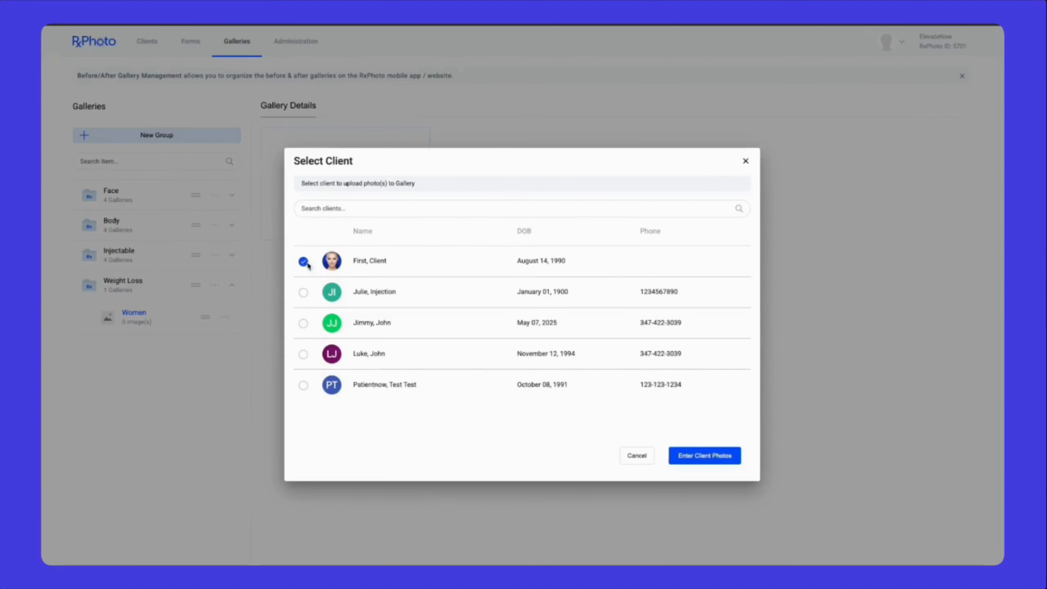
{"action": "left_click", "coordinate": [701, 458]}
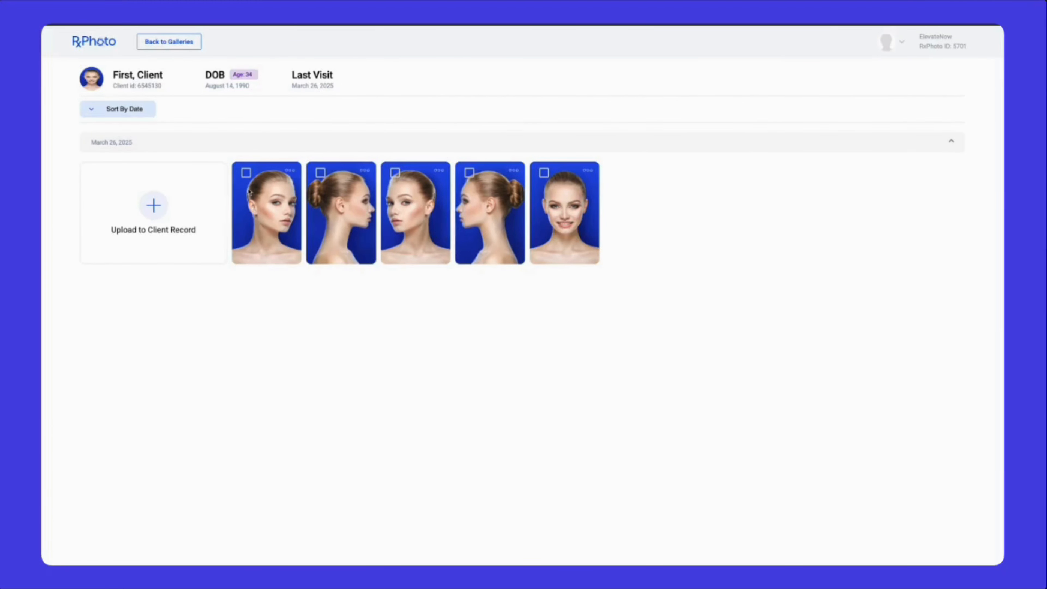
Step: Save the client's first two photos as a pair in the Weight Loss group's Women gallery with the title Demo Title
{"action": "left_click", "coordinate": [247, 173]}
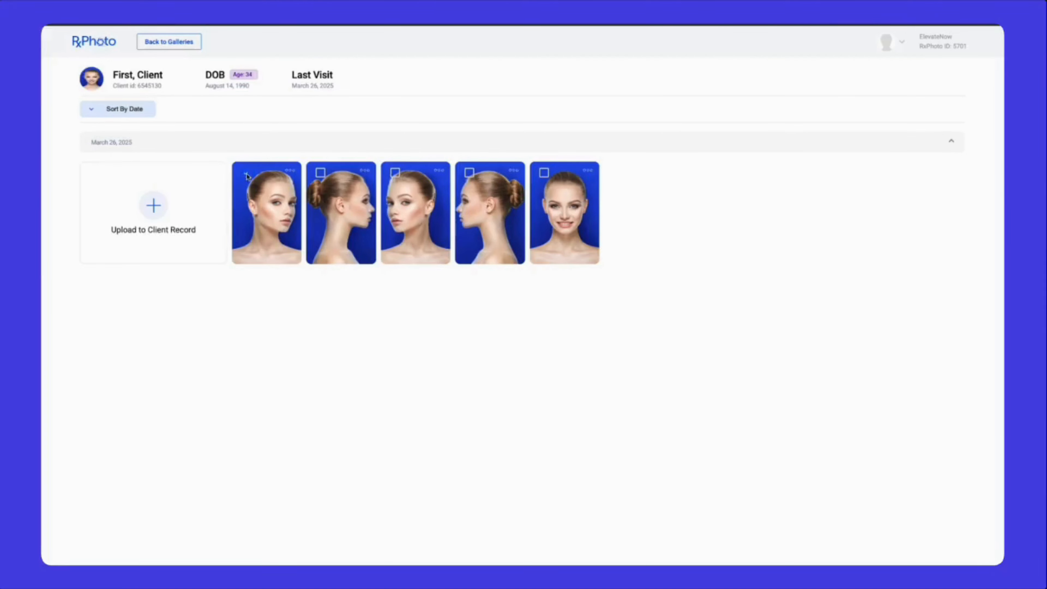
{"action": "left_click", "coordinate": [321, 172]}
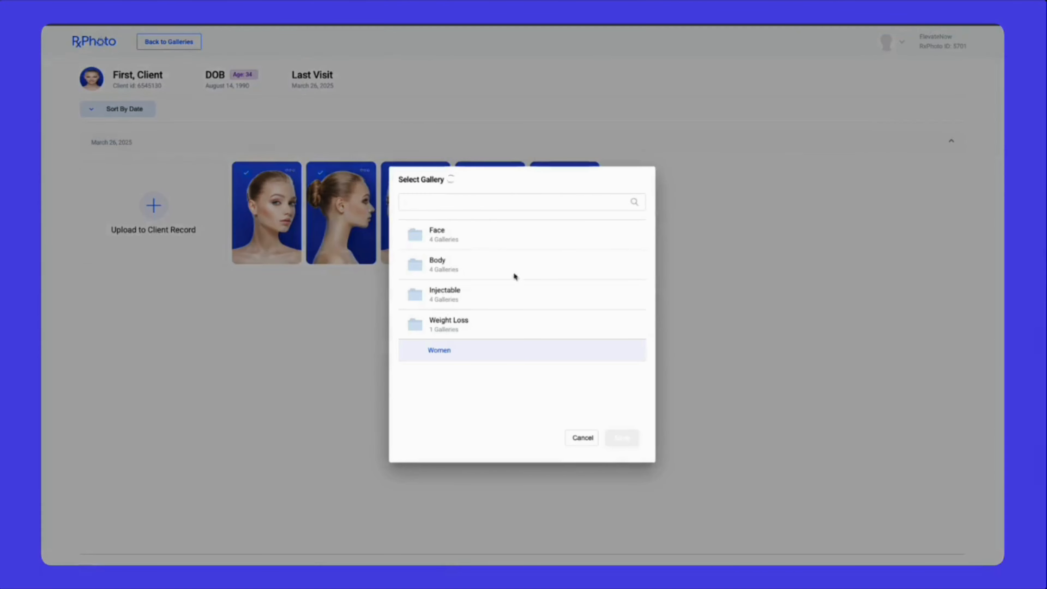
{"action": "left_click", "coordinate": [506, 258]}
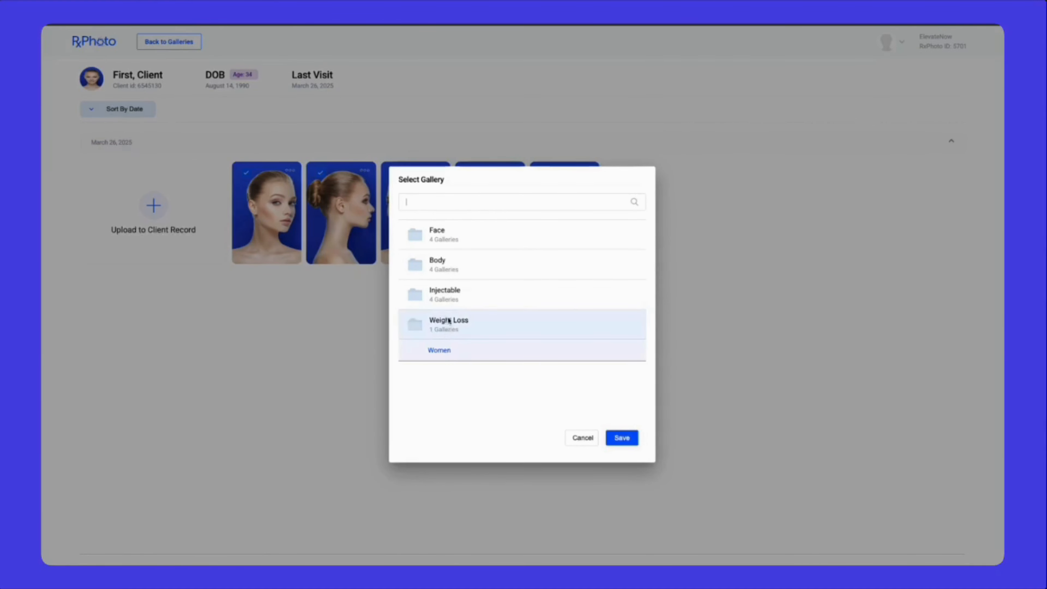
{"action": "left_click", "coordinate": [445, 353]}
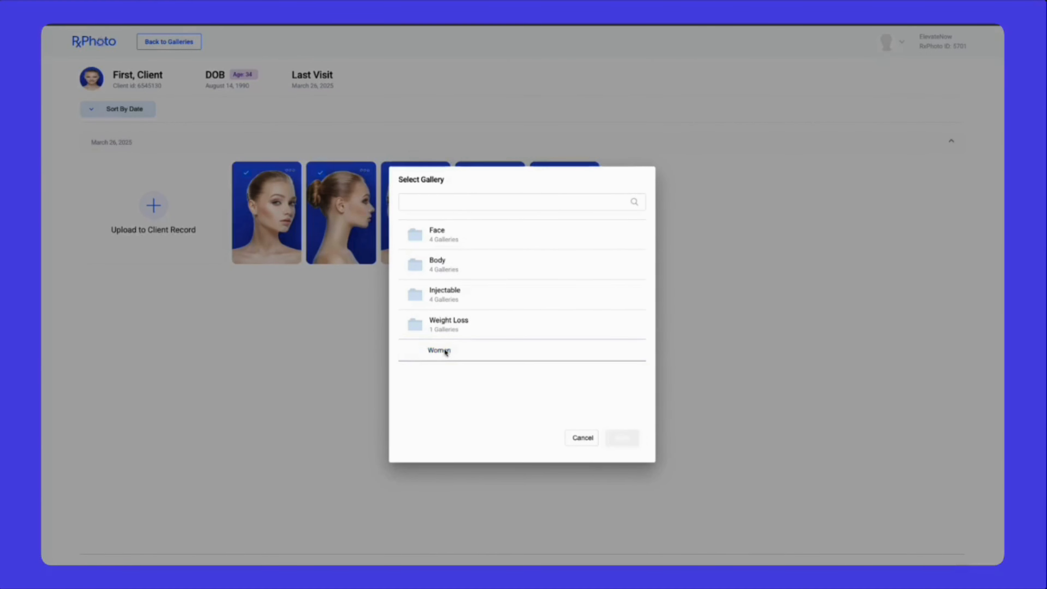
{"action": "left_click", "coordinate": [446, 353]}
{"action": "left_click", "coordinate": [622, 438]}
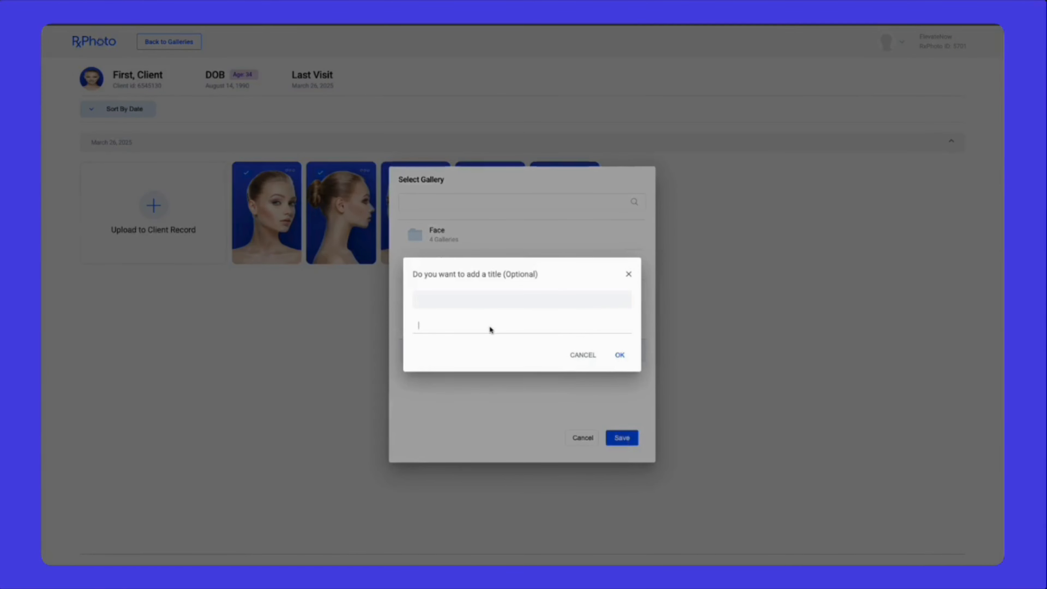
{"action": "type", "text": "Demo Title"}
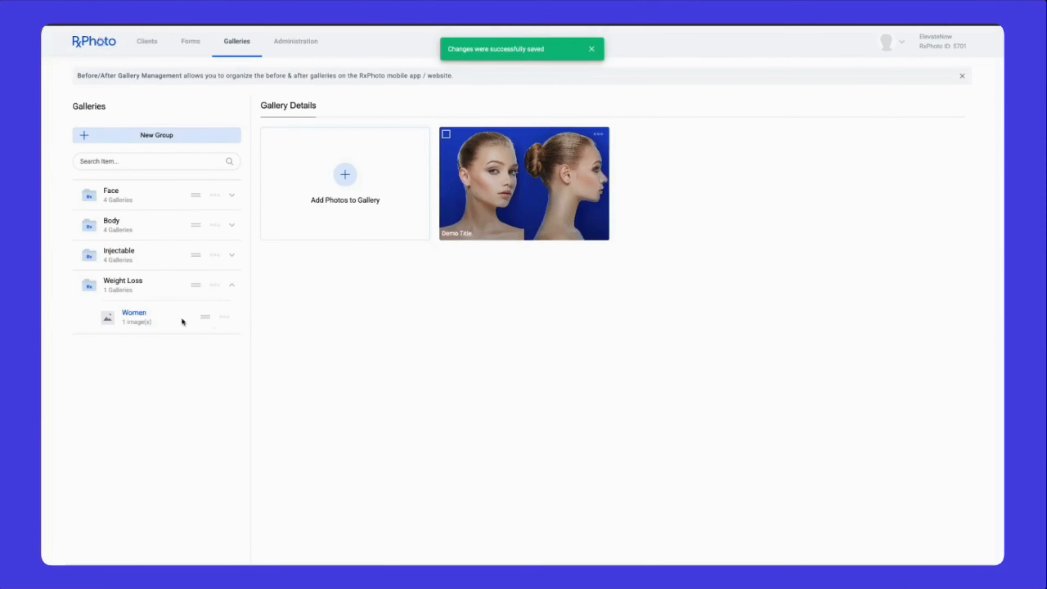
Step: Reopen the Women gallery in the Weight Loss group and start adding an image pair from the device
{"action": "left_click", "coordinate": [170, 299]}
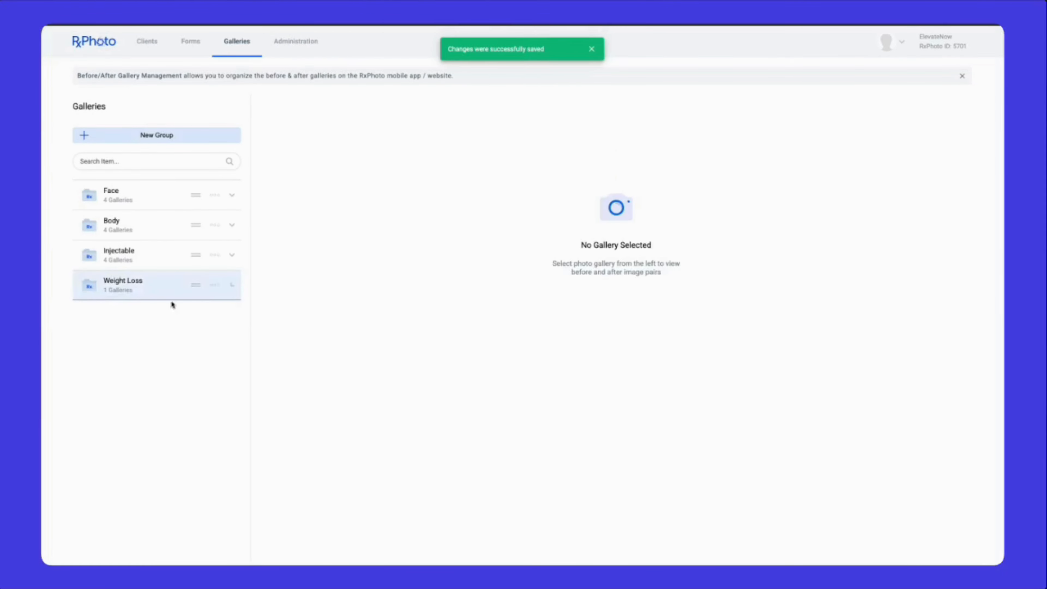
{"action": "left_click", "coordinate": [140, 290]}
{"action": "left_click", "coordinate": [144, 323]}
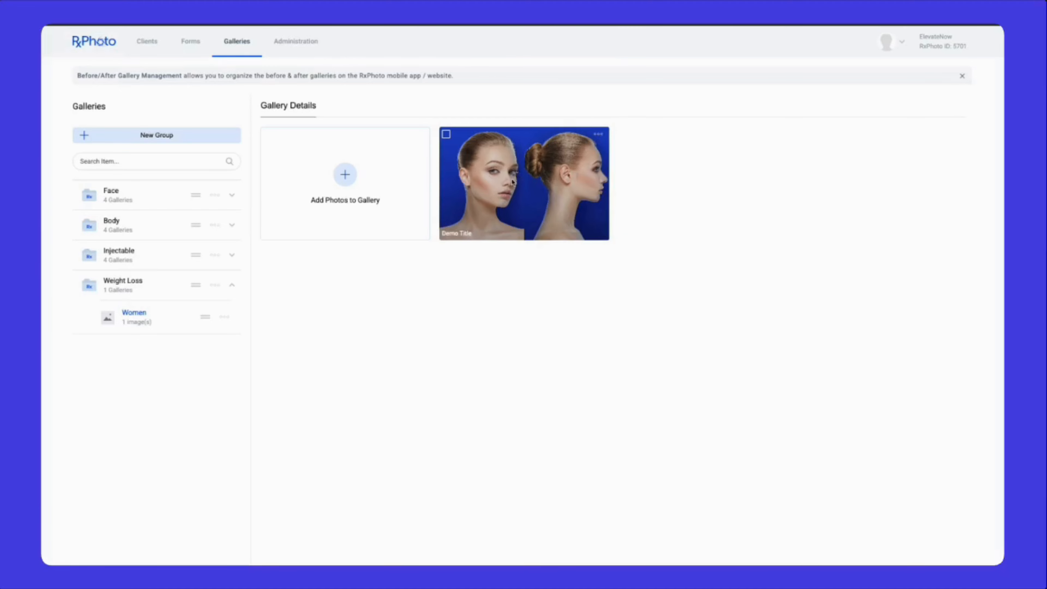
{"action": "left_click", "coordinate": [345, 175]}
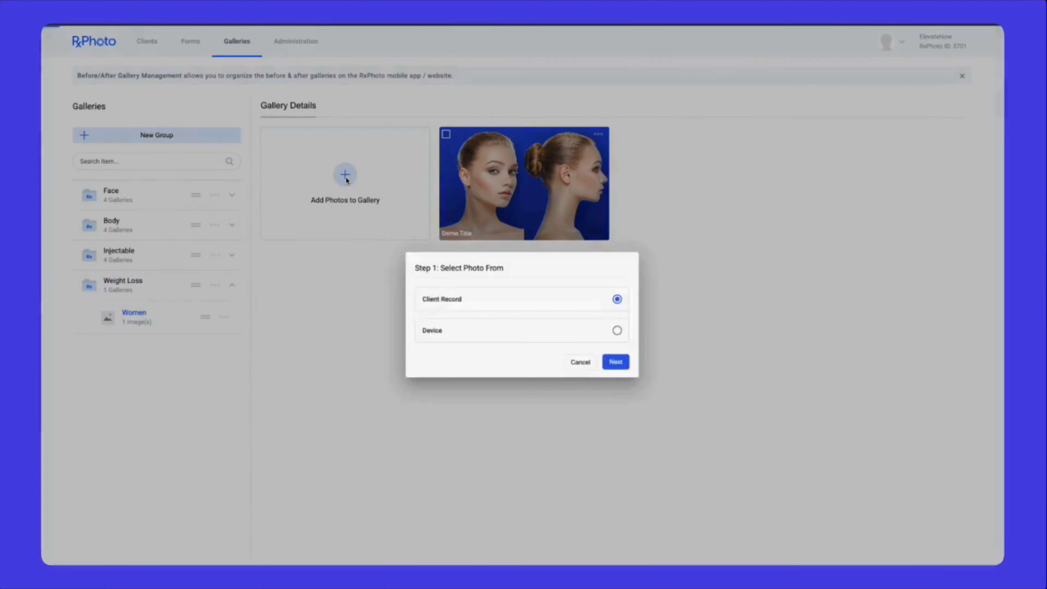
{"action": "left_click", "coordinate": [619, 331]}
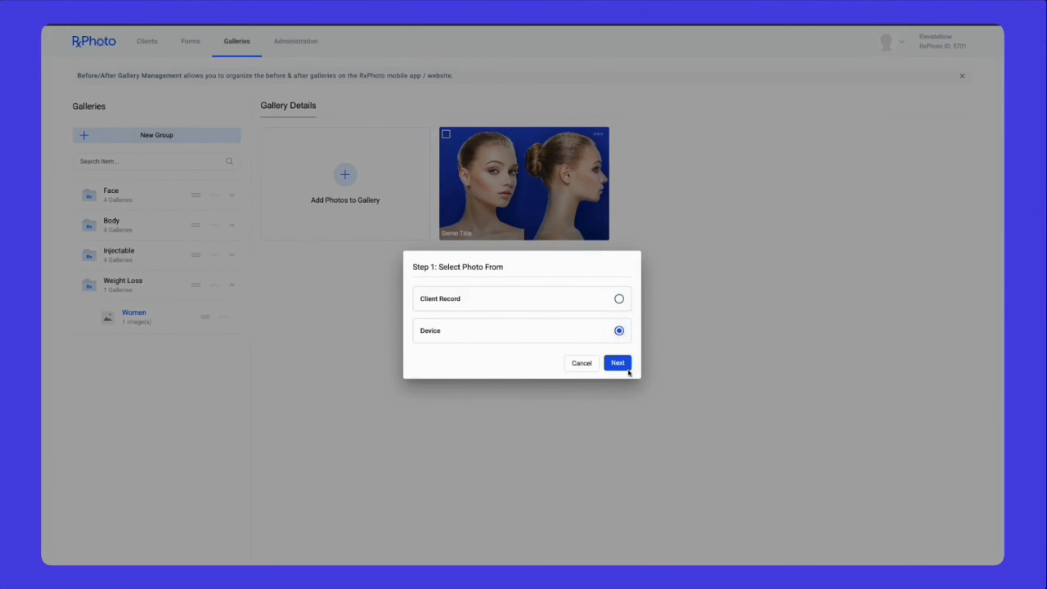
{"action": "left_click", "coordinate": [620, 365]}
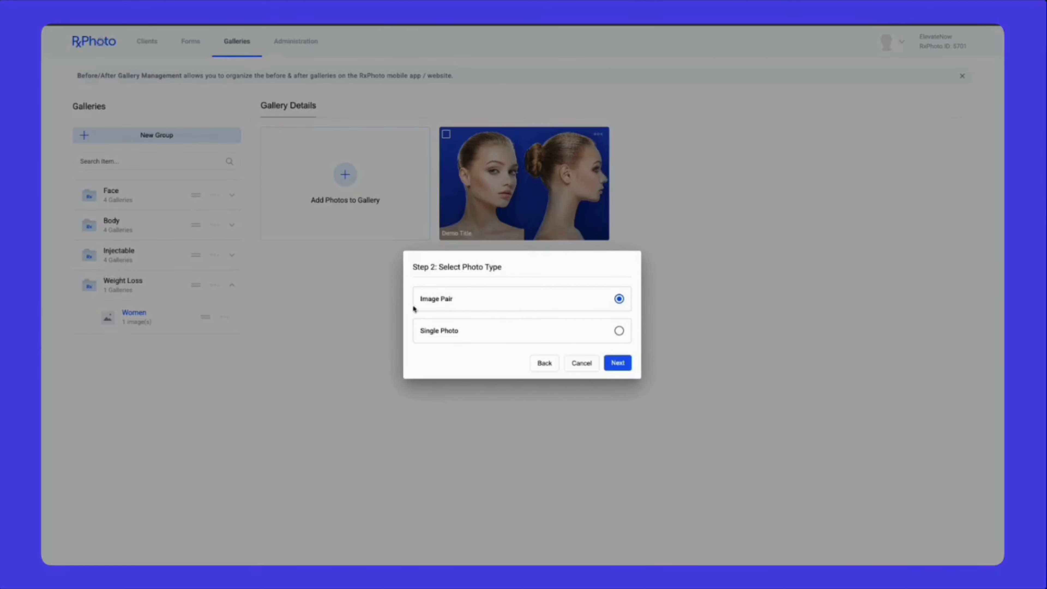
{"action": "left_click", "coordinate": [618, 363]}
Step: Title the image pair Demo Title 2 and upload before.jpg as the before photo and after.jpg as the after photo
{"action": "left_click", "coordinate": [471, 244]}
{"action": "type", "text": "D"}
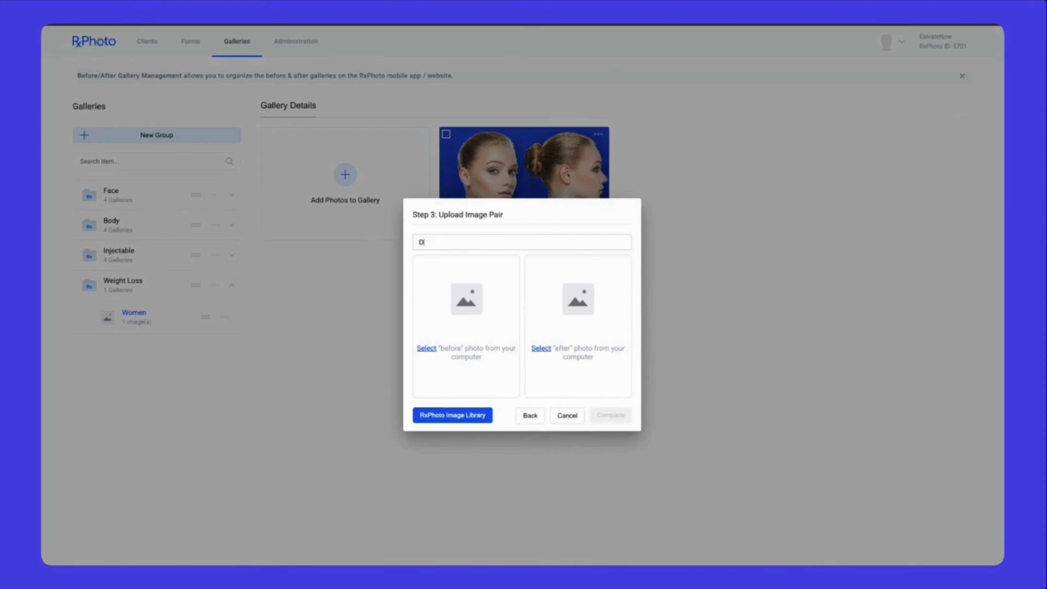
{"action": "type", "text": "emo Title 2"}
{"action": "left_click", "coordinate": [426, 348]}
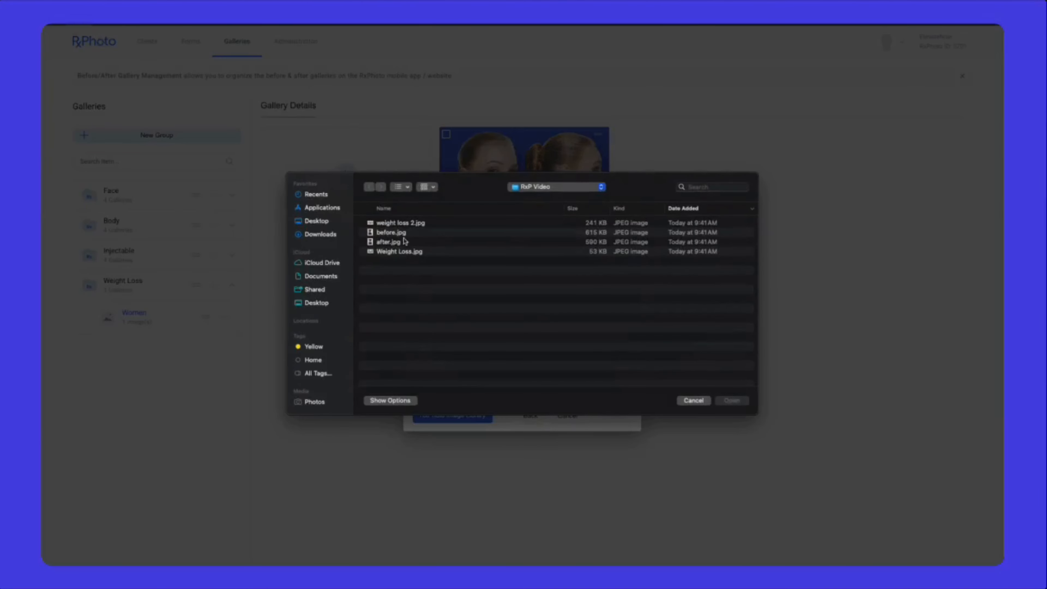
{"action": "double_click", "coordinate": [405, 234]}
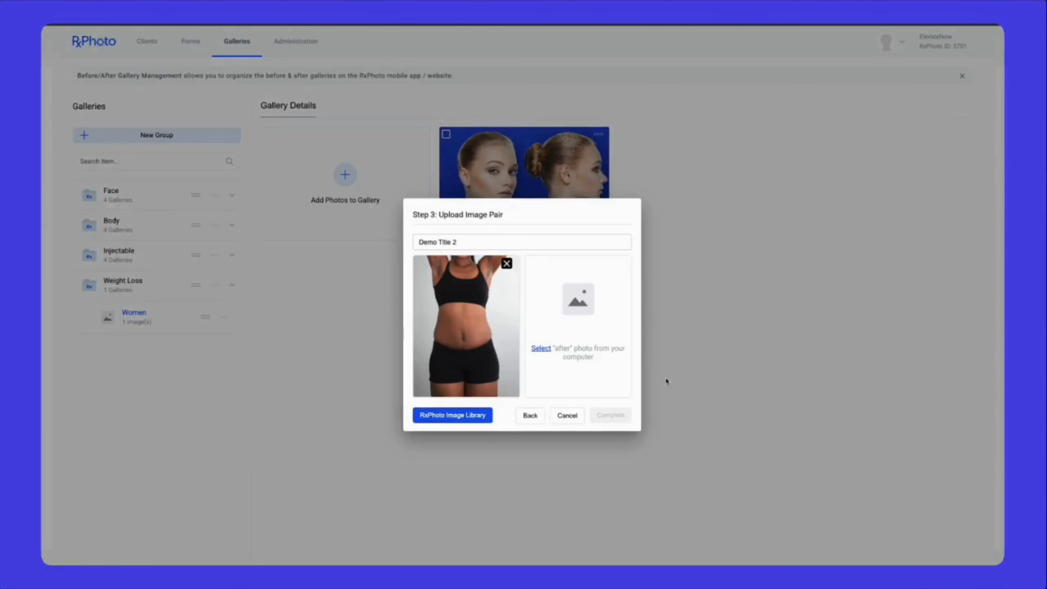
{"action": "left_click", "coordinate": [540, 350]}
{"action": "left_click", "coordinate": [396, 242]}
{"action": "left_click", "coordinate": [732, 400]}
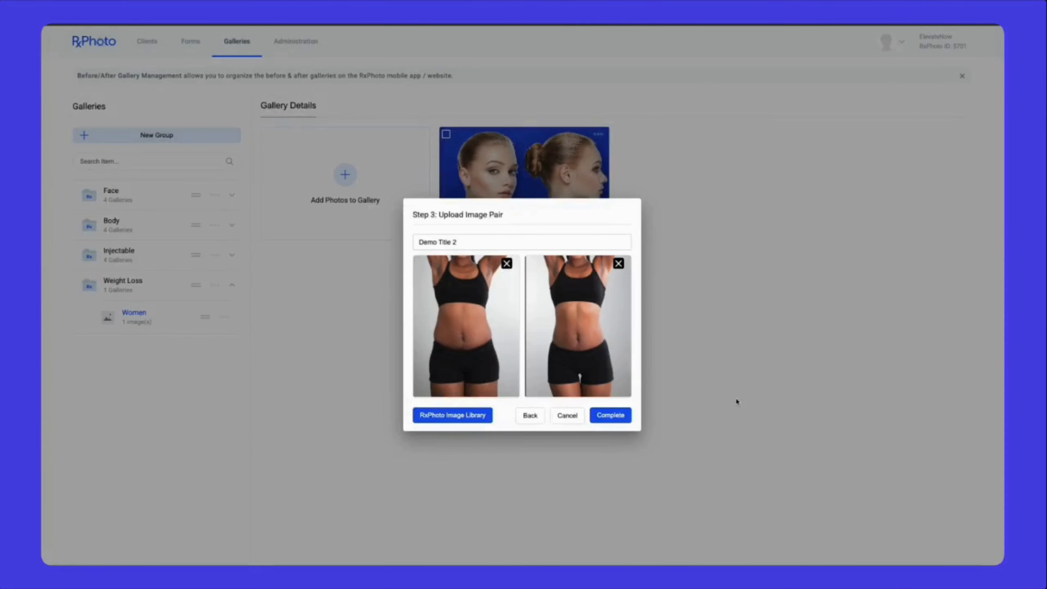
{"action": "left_click", "coordinate": [610, 416]}
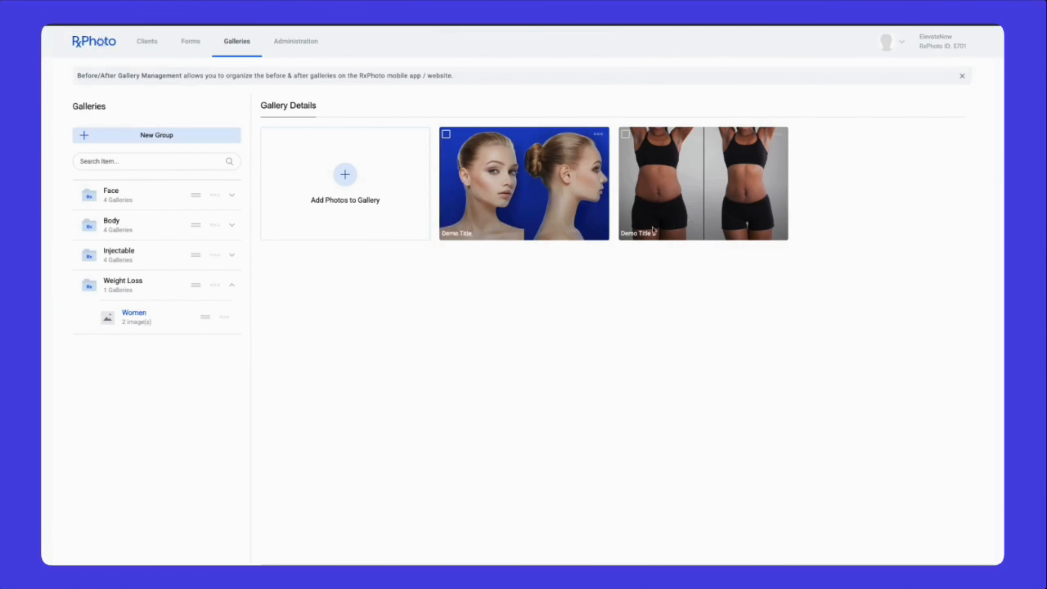
Step: Add the description "Description" to the Demo Title image pair, save it and return to the gallery
{"action": "left_click", "coordinate": [521, 200]}
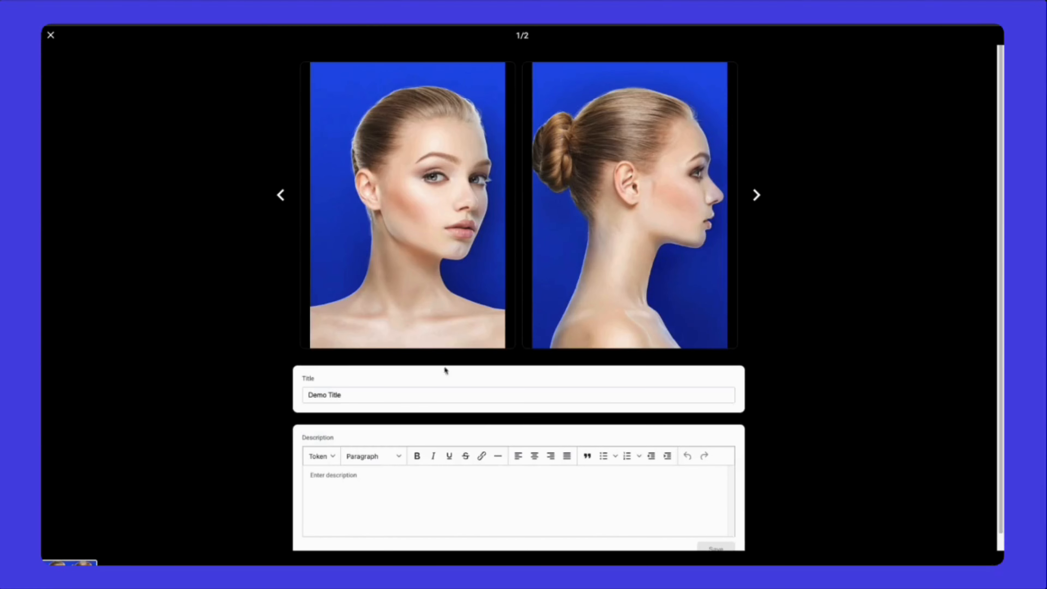
{"action": "left_click", "coordinate": [364, 498]}
{"action": "type", "text": "Description"}
{"action": "scroll", "coordinate": [468, 359], "scroll_direction": "down", "scroll_amount": 1}
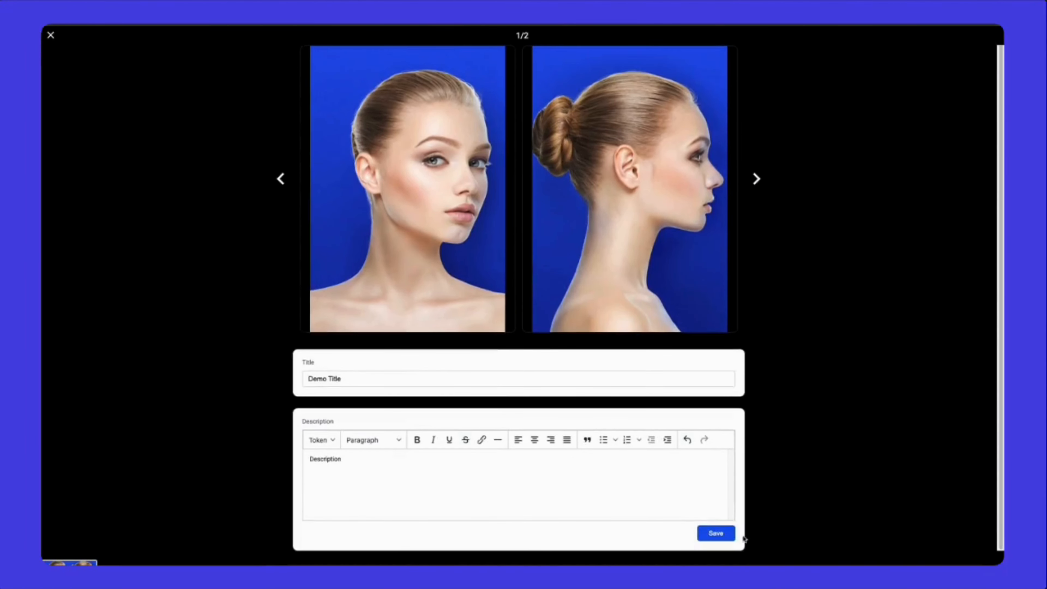
{"action": "left_click", "coordinate": [711, 534]}
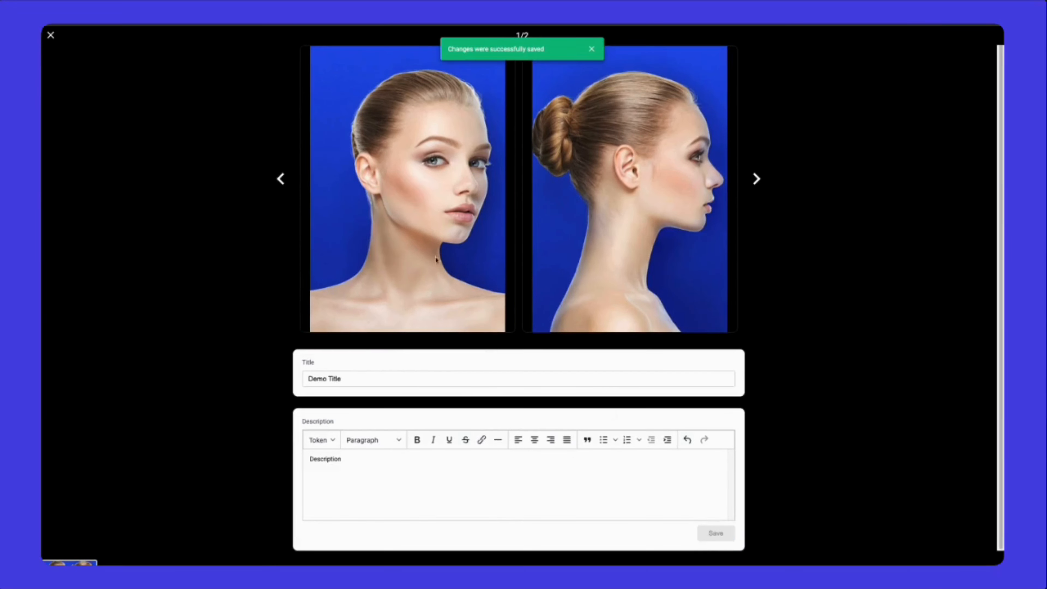
{"action": "left_click", "coordinate": [51, 37]}
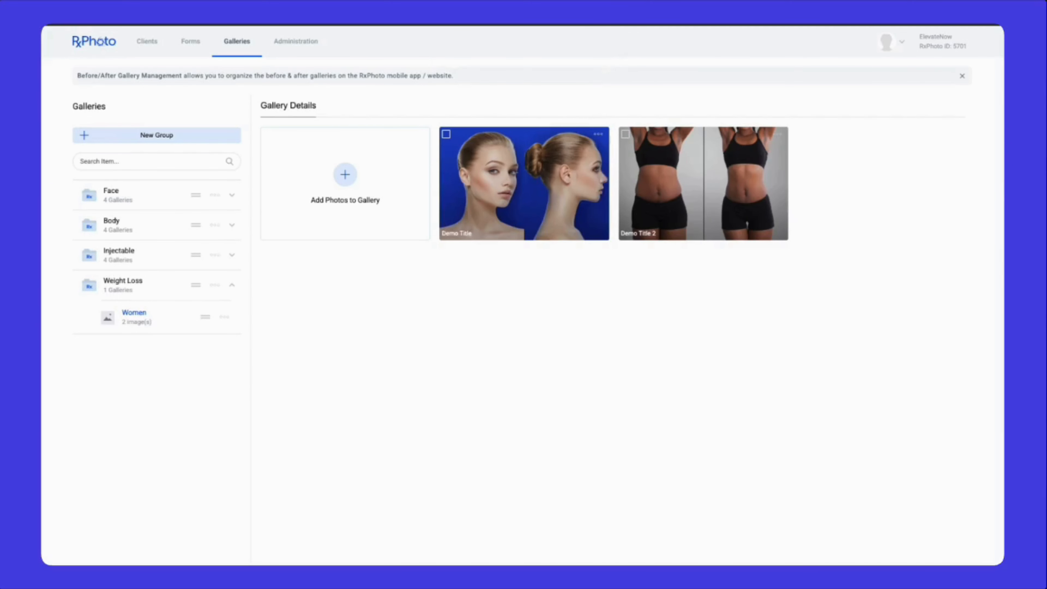